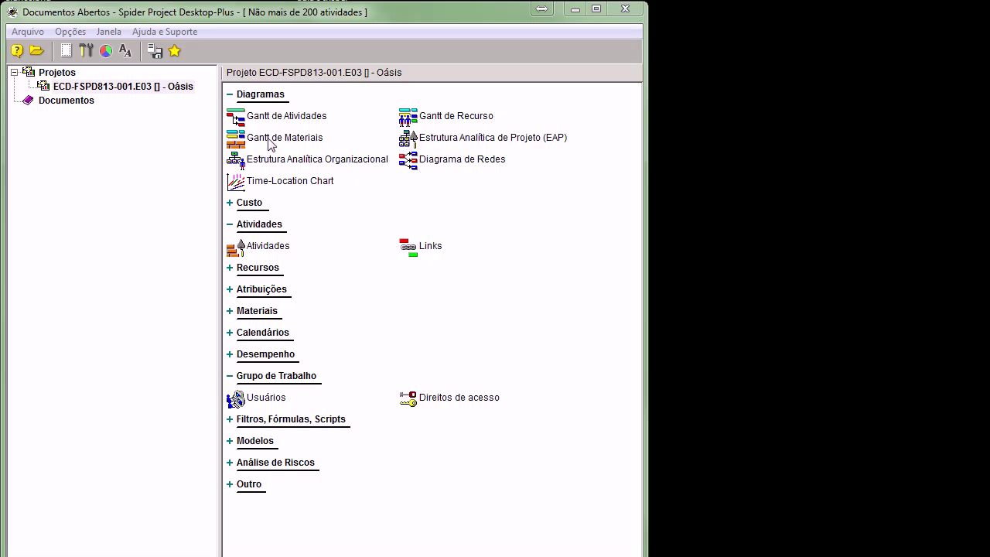
# Open the project's Gantt de Atividades and move and enlarge its window so the bar chart is displayed.
pyautogui.click(280, 117)
pyautogui.moveTo(426, 129); pyautogui.dragTo(238, 15)
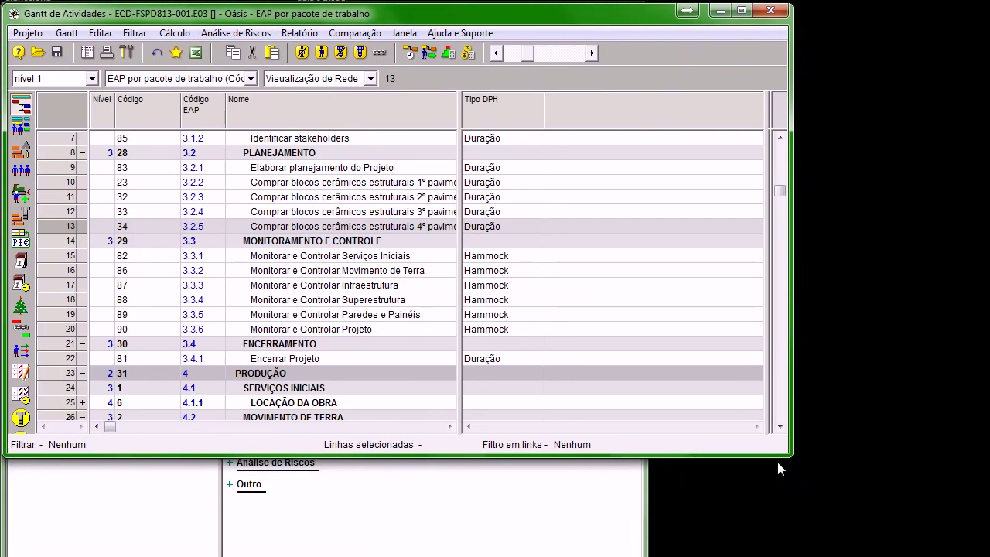
pyautogui.moveTo(791, 457); pyautogui.dragTo(980, 553)
# Review the saved view configurations in the Gantt and in the project's Configurações table, and return to the Gantt de Atividades.
pyautogui.click(362, 80)
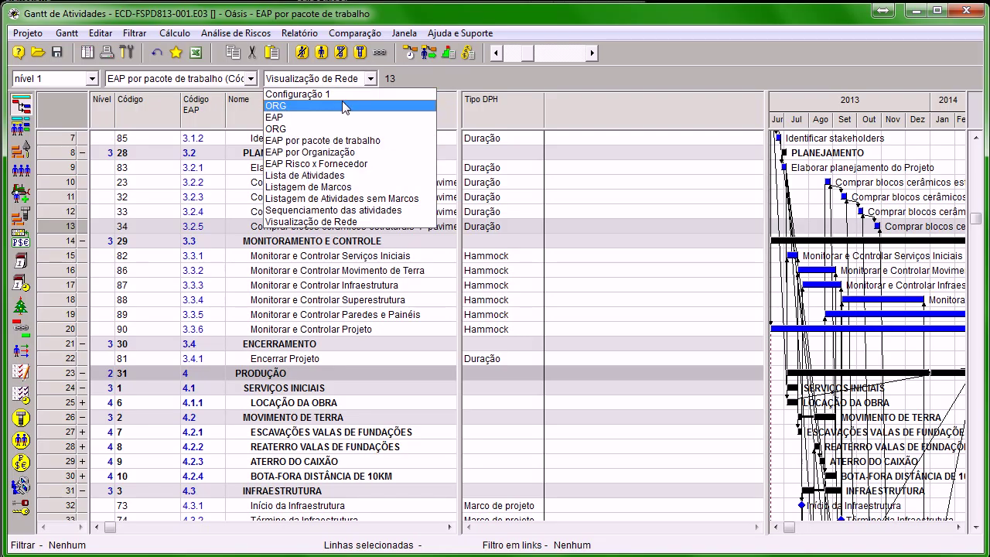
pyautogui.click(420, 83)
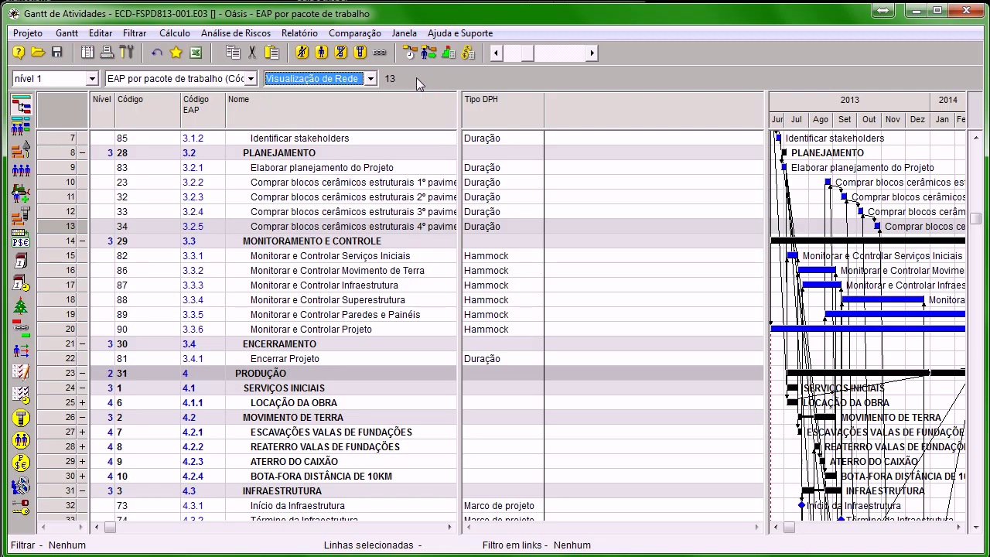
pyautogui.click(87, 54)
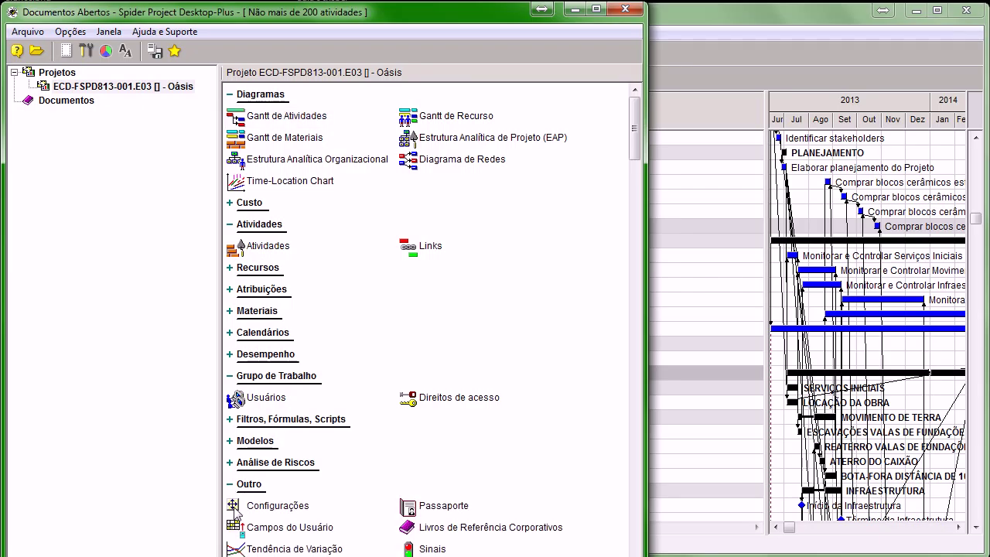
pyautogui.doubleClick(261, 507)
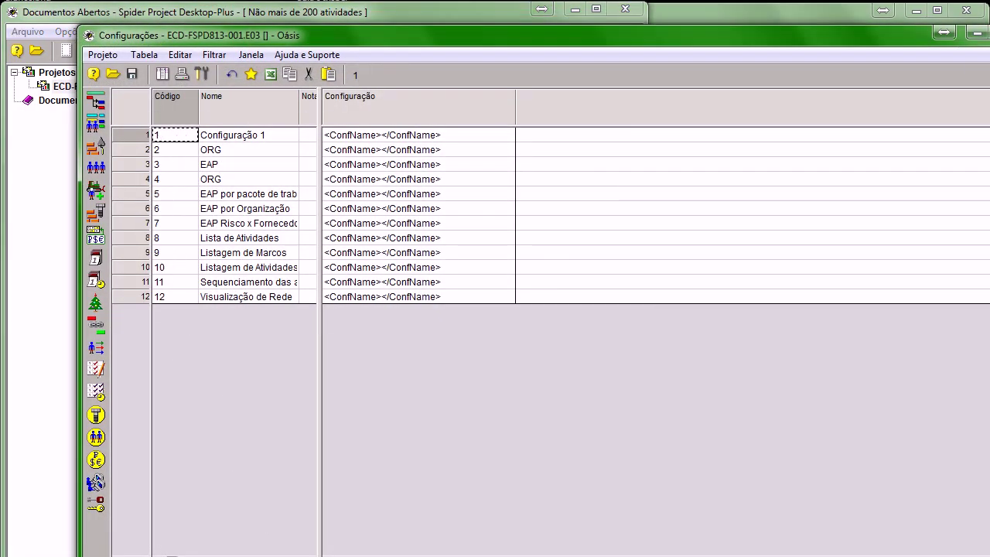
pyautogui.click(976, 32)
pyautogui.doubleClick(286, 119)
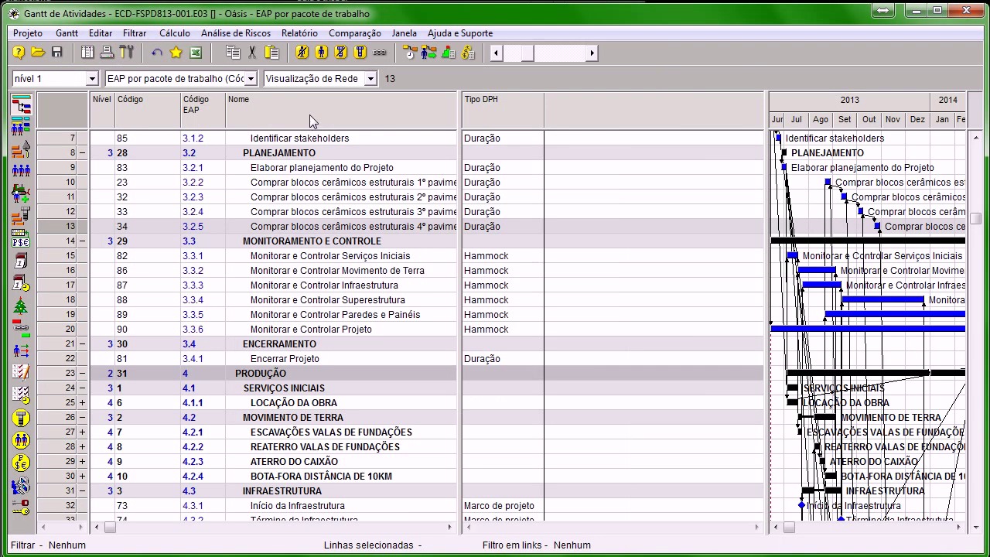
# Preview the Lista de Atividades configuration with the Oásis phase expanded, and the Sequenciamento das atividades configuration.
pyautogui.click(373, 78)
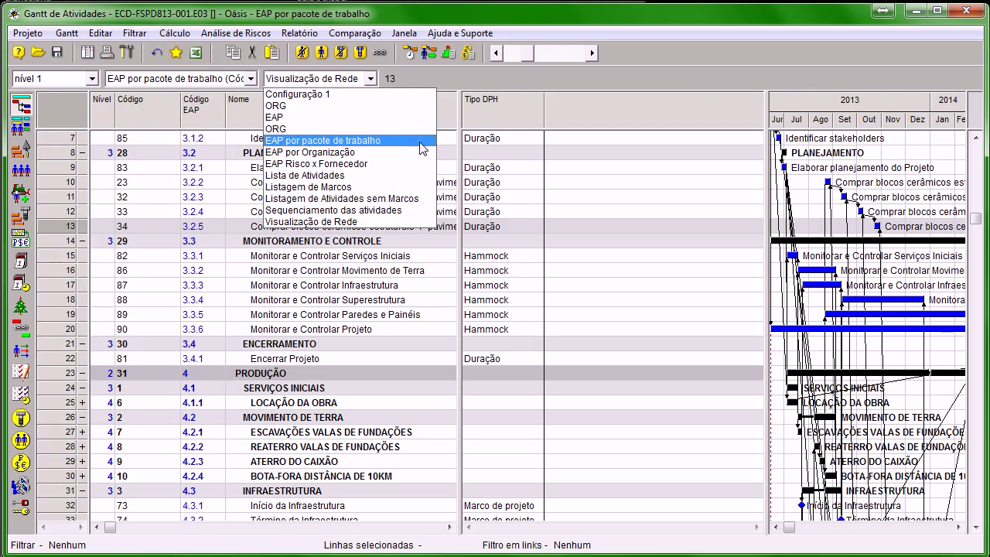
pyautogui.click(401, 176)
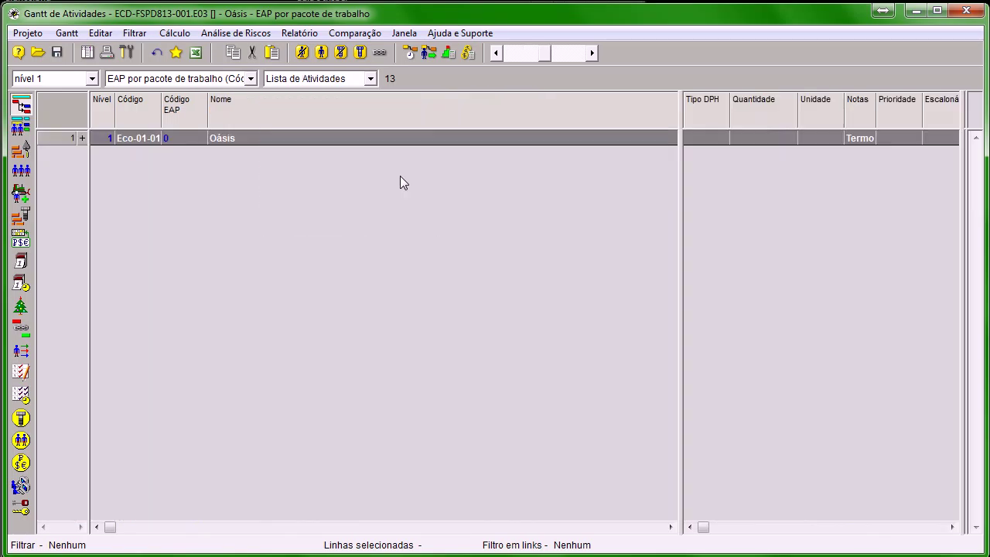
pyautogui.click(83, 138)
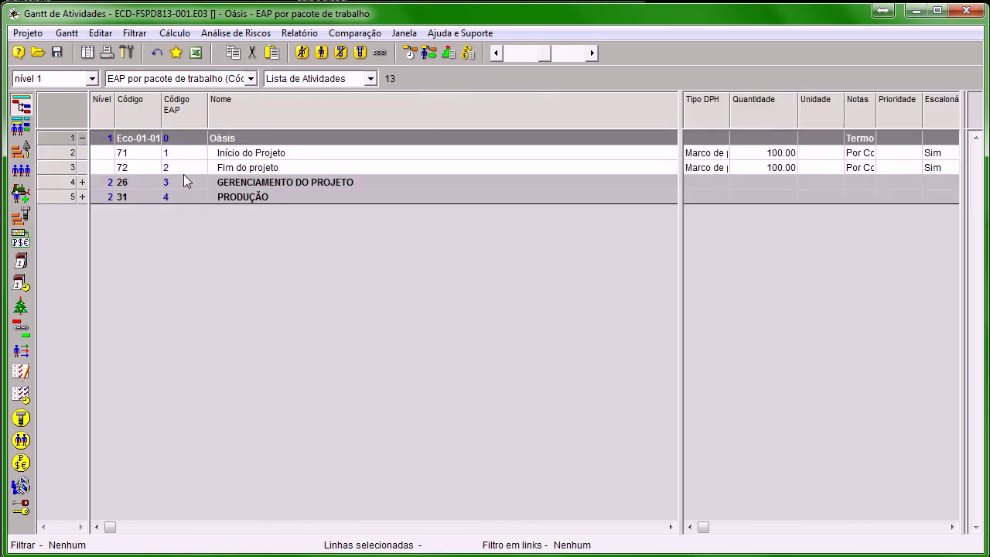
pyautogui.moveTo(675, 208); pyautogui.dragTo(395, 288)
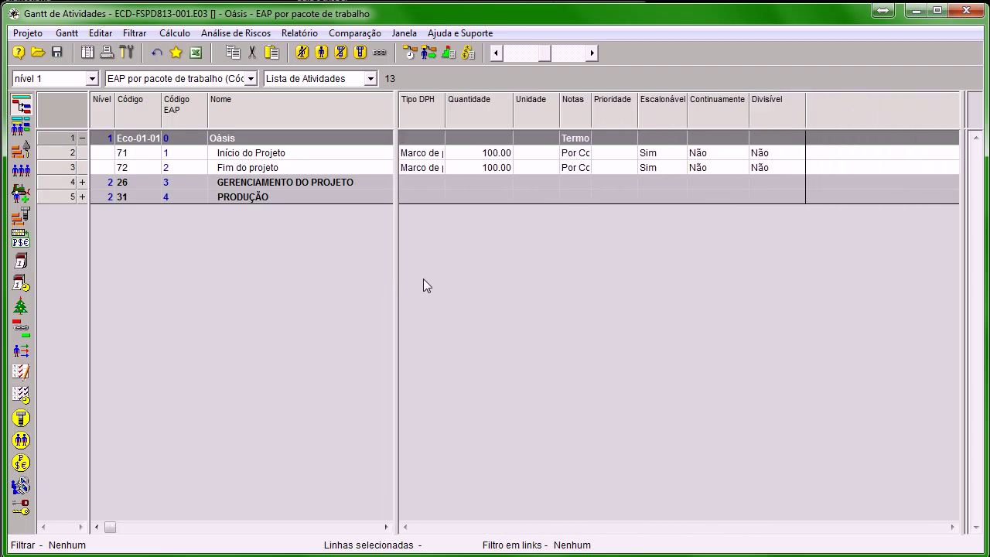
pyautogui.click(371, 78)
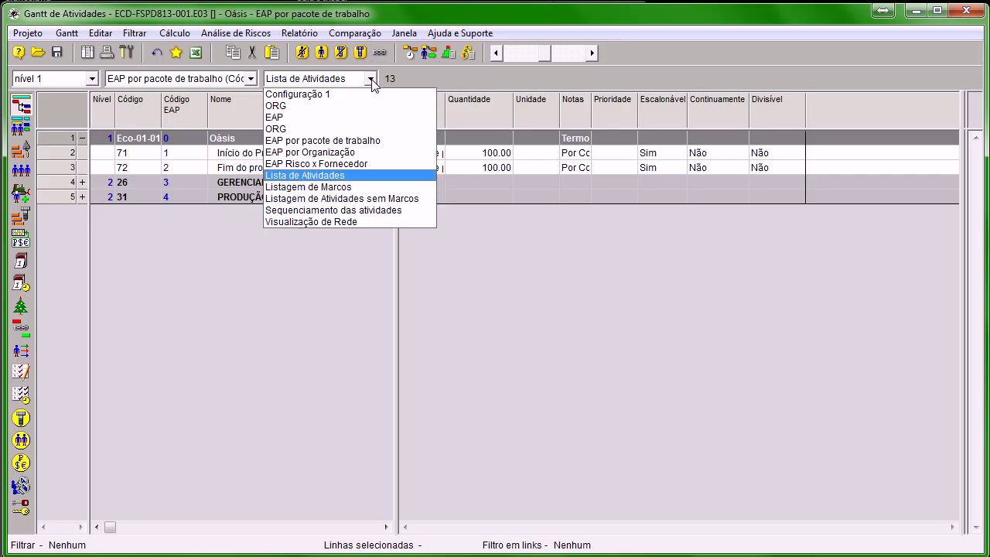
pyautogui.click(420, 212)
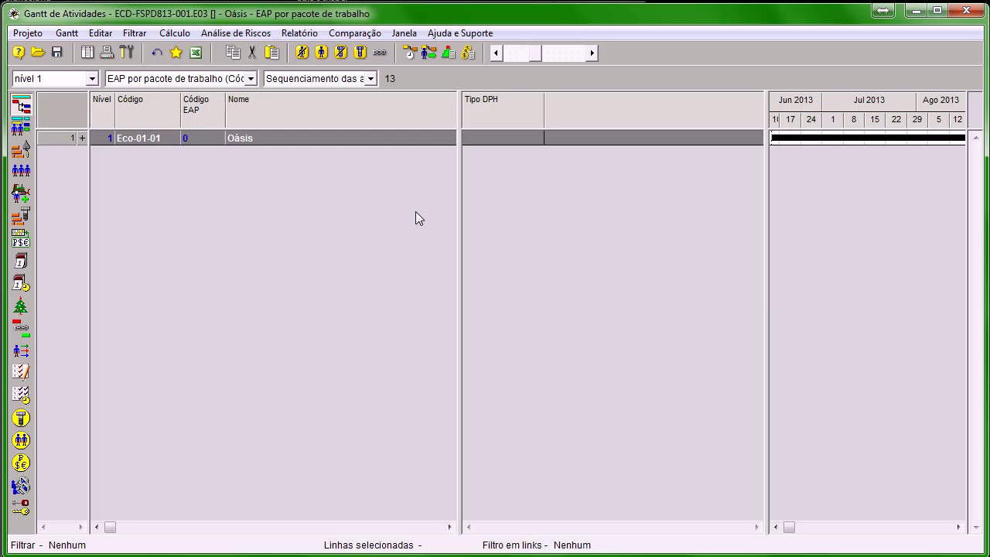
# Apply the Lista de Atividades configuration, widen the Código column and enlarge the pane that starts with Tipo DPH.
pyautogui.click(370, 78)
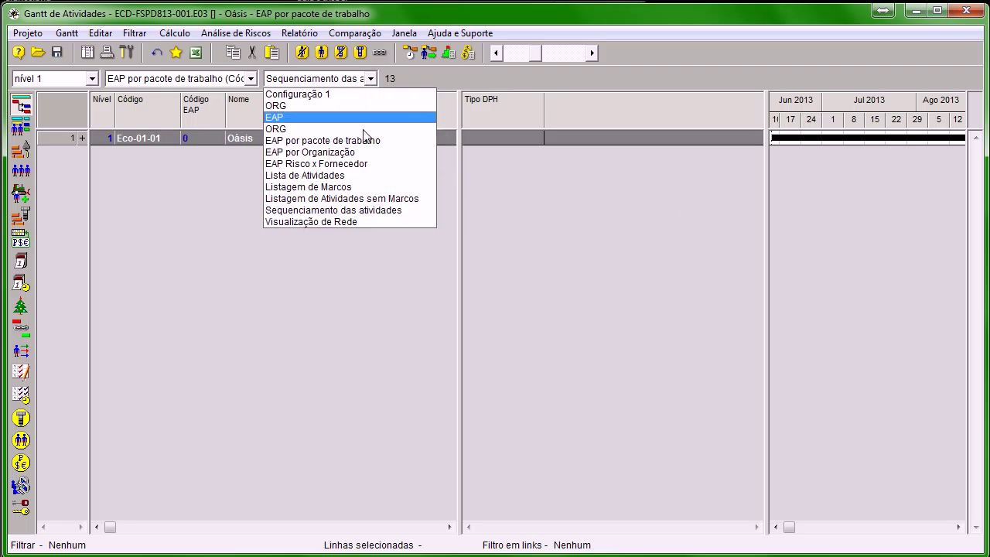
pyautogui.click(318, 177)
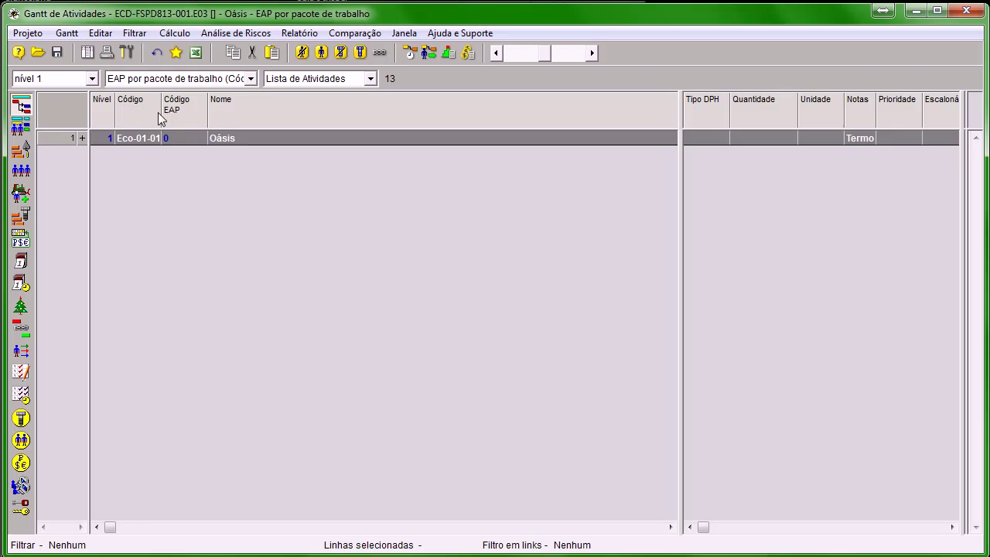
pyautogui.moveTo(162, 116)
pyautogui.mouseDown()
pyautogui.moveTo(258, 116)
pyautogui.moveTo(170, 116)
pyautogui.mouseUp()
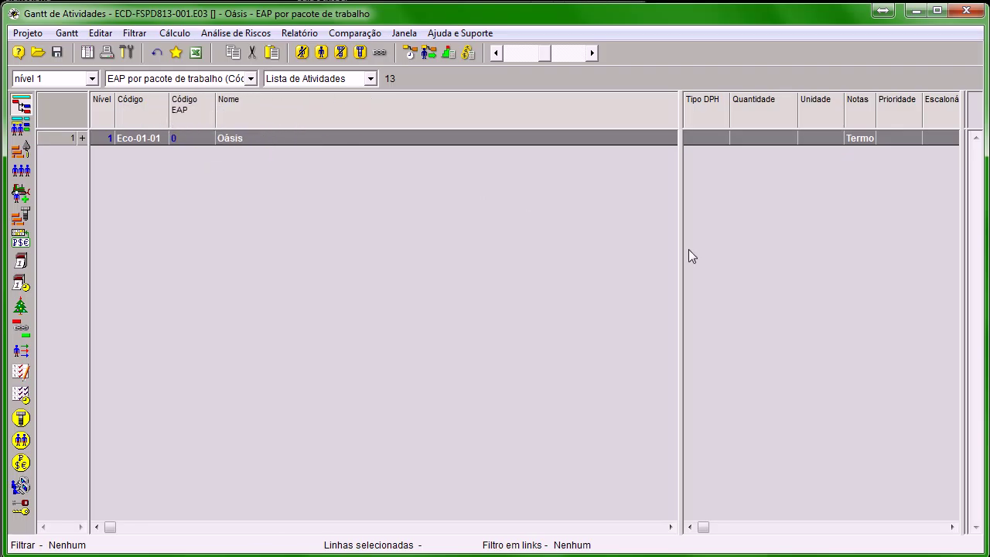
pyautogui.moveTo(681, 250); pyautogui.dragTo(427, 260)
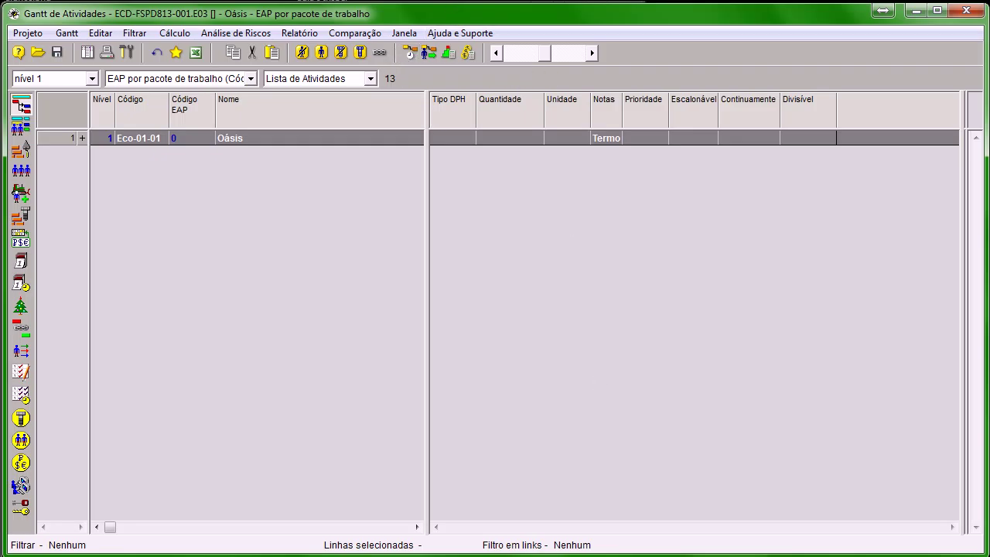
# Switch to Windows Explorer, examine the configuration files in the Tabelas E03 folder, and return to the Gantt de Atividades.
pyautogui.hotkey('alt', 'Tab')
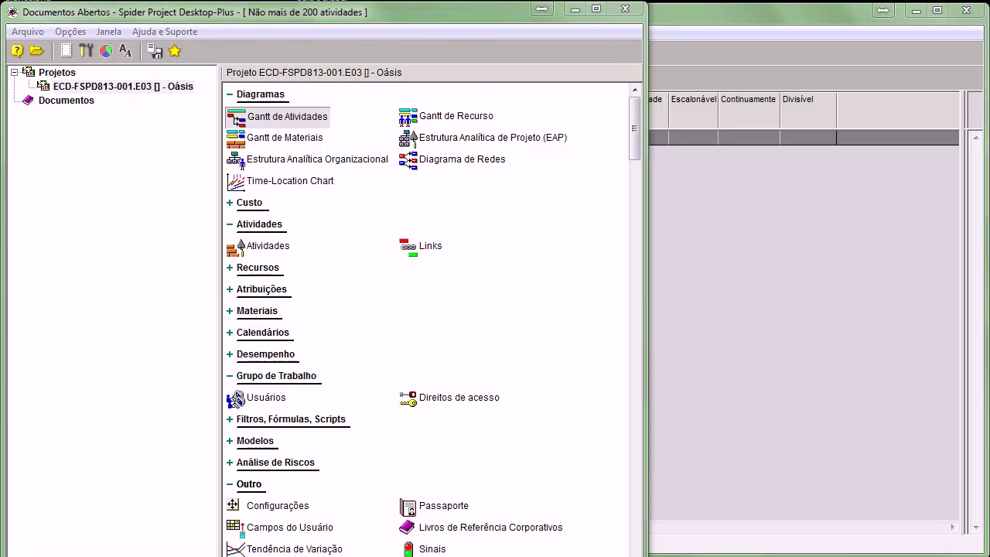
pyautogui.hotkey('alt', 'Tab')
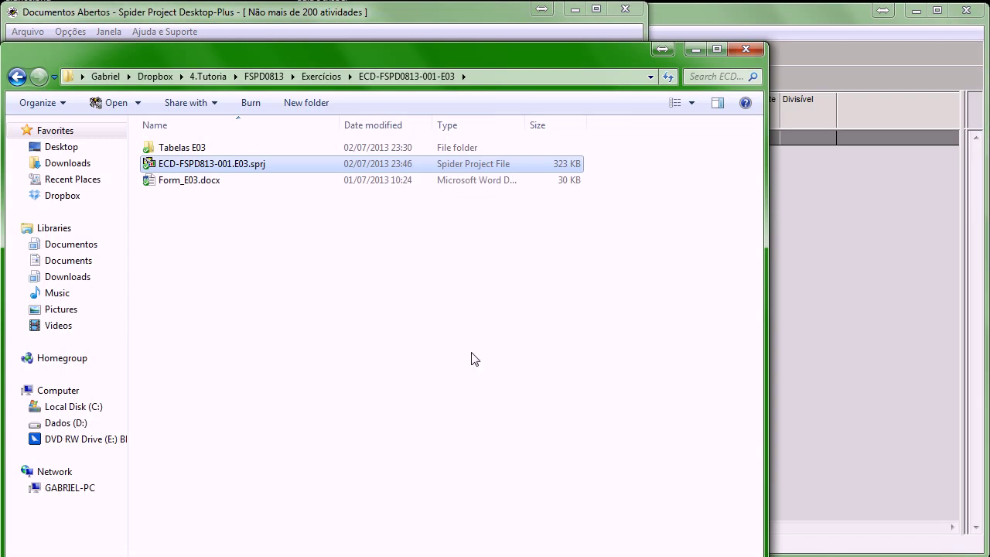
pyautogui.doubleClick(210, 148)
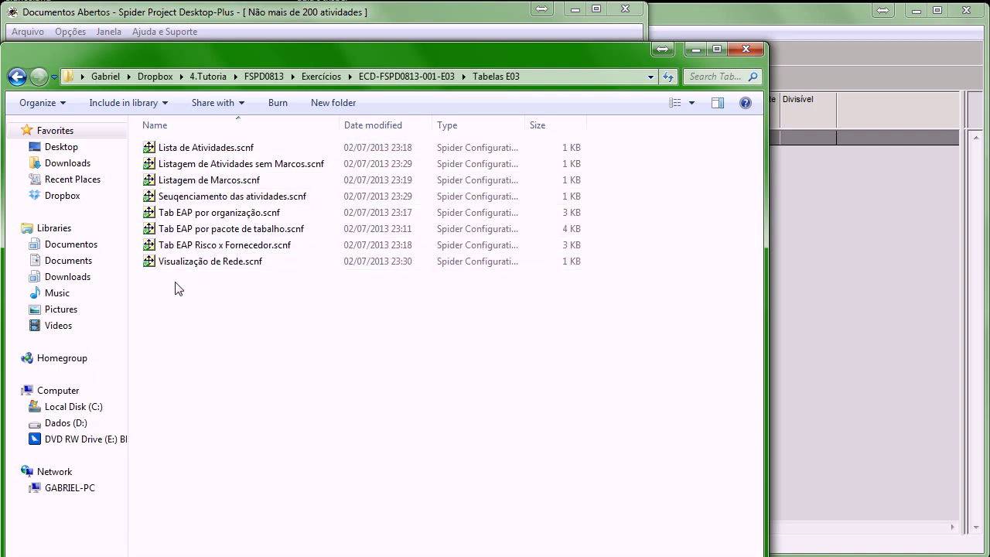
pyautogui.click(690, 49)
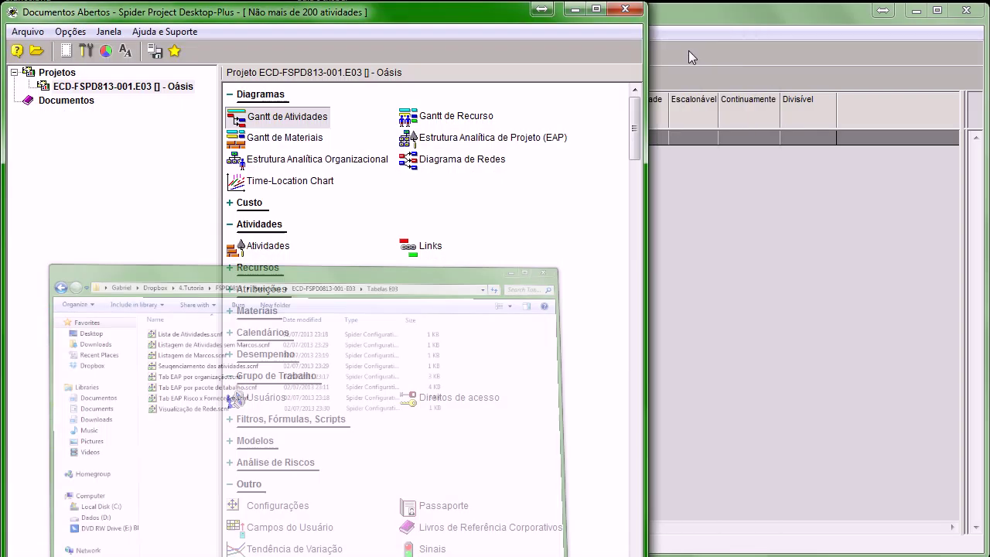
pyautogui.click(760, 202)
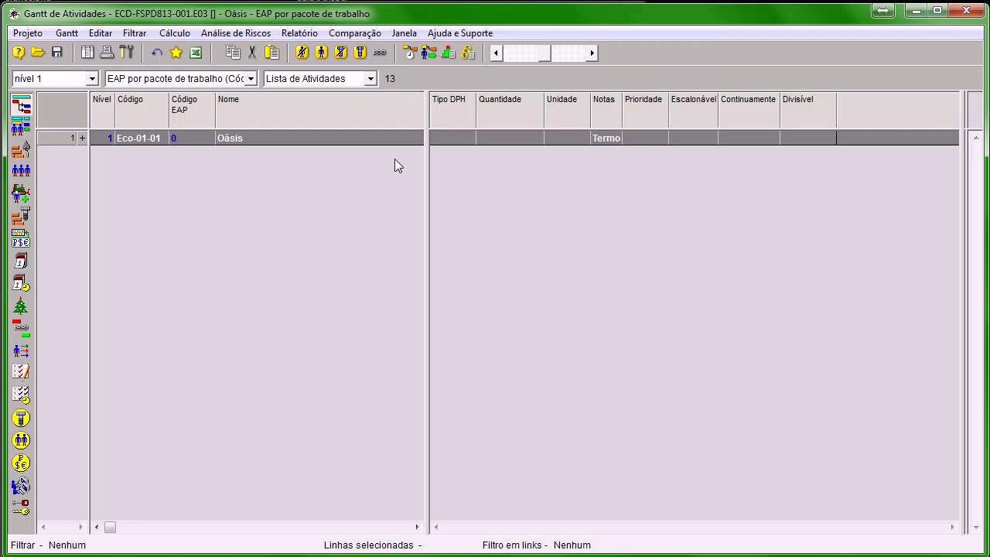
# Expand the Oásis, GERENCIAMENTO DO PROJETO and PRODUÇÃO phases and widen the Nível and Código columns.
pyautogui.click(82, 137)
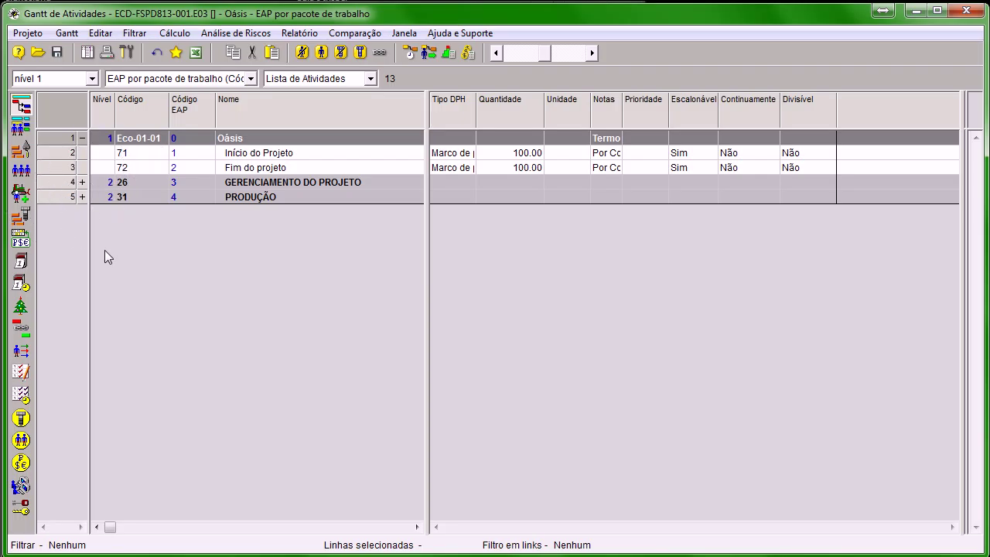
pyautogui.moveTo(114, 99)
pyautogui.mouseDown()
pyautogui.moveTo(131, 99)
pyautogui.moveTo(122, 99)
pyautogui.mouseUp()
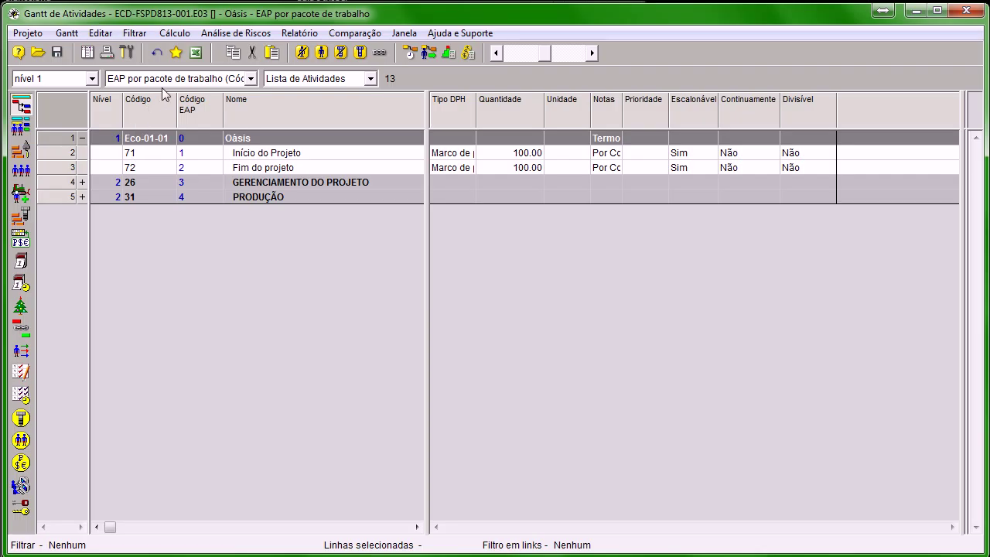
pyautogui.click(190, 104)
pyautogui.moveTo(190, 100); pyautogui.dragTo(178, 107)
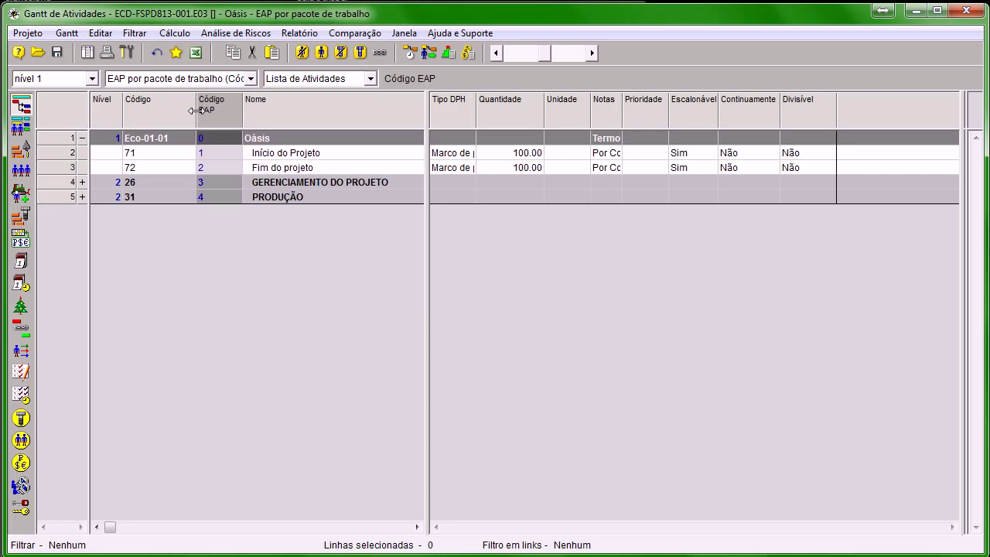
pyautogui.click(83, 196)
pyautogui.click(82, 181)
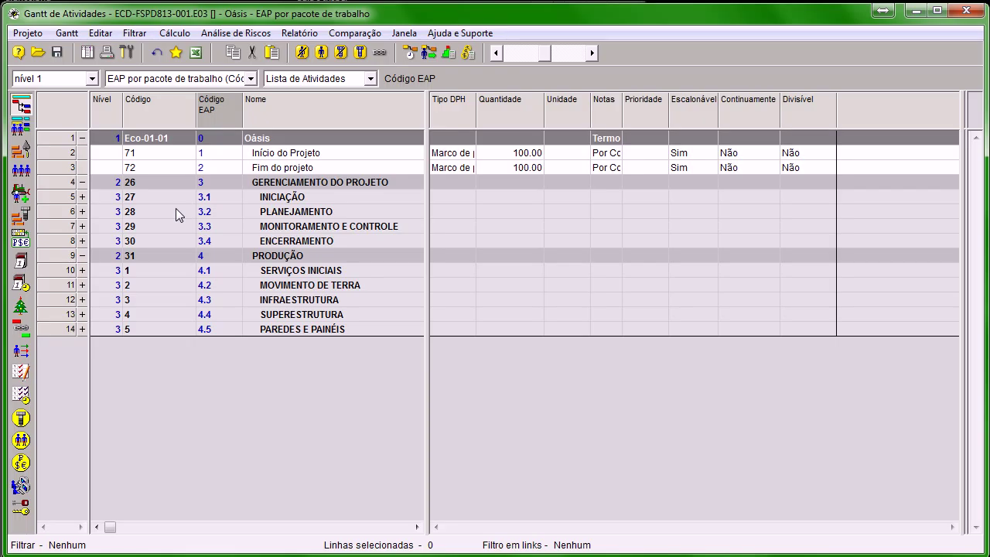
pyautogui.rightClick(260, 109)
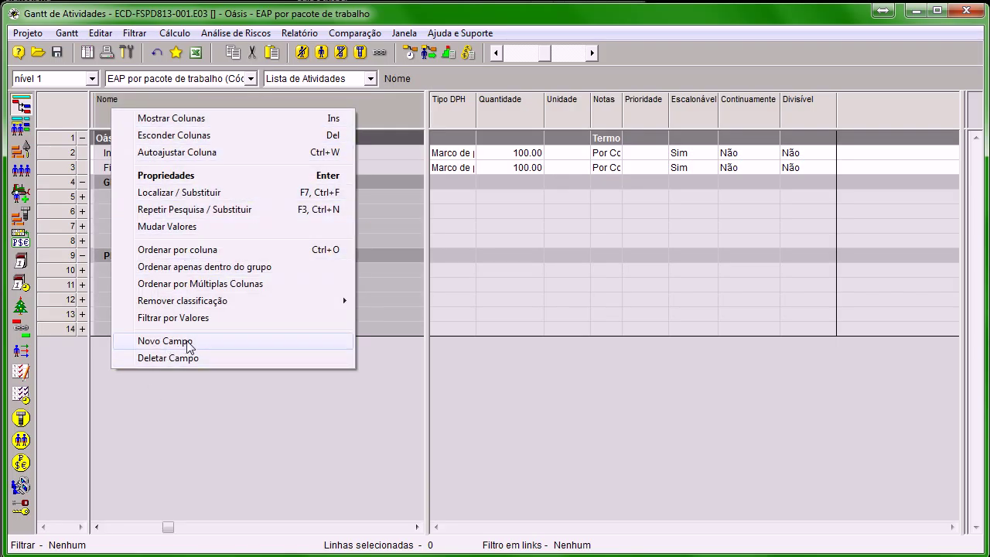
pyautogui.click(224, 408)
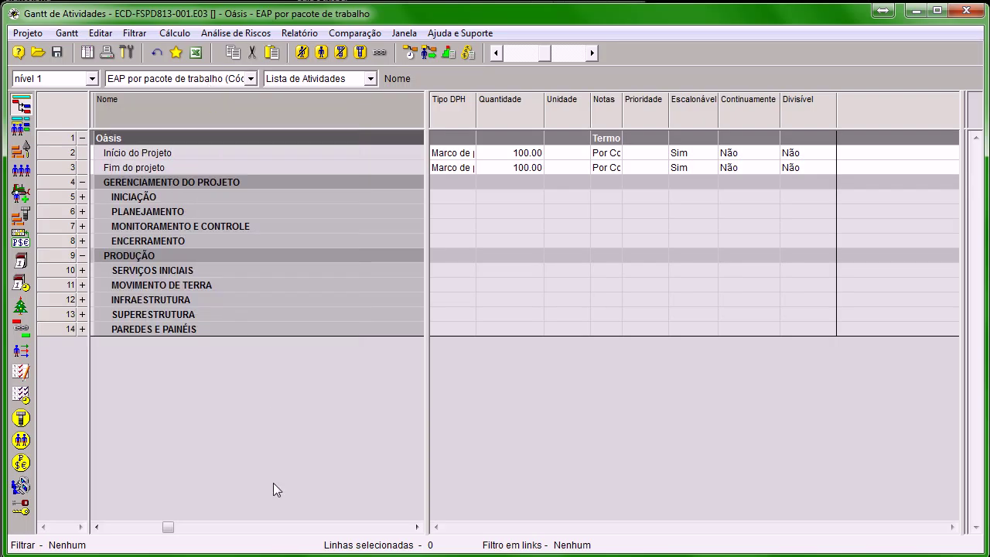
pyautogui.click(120, 527)
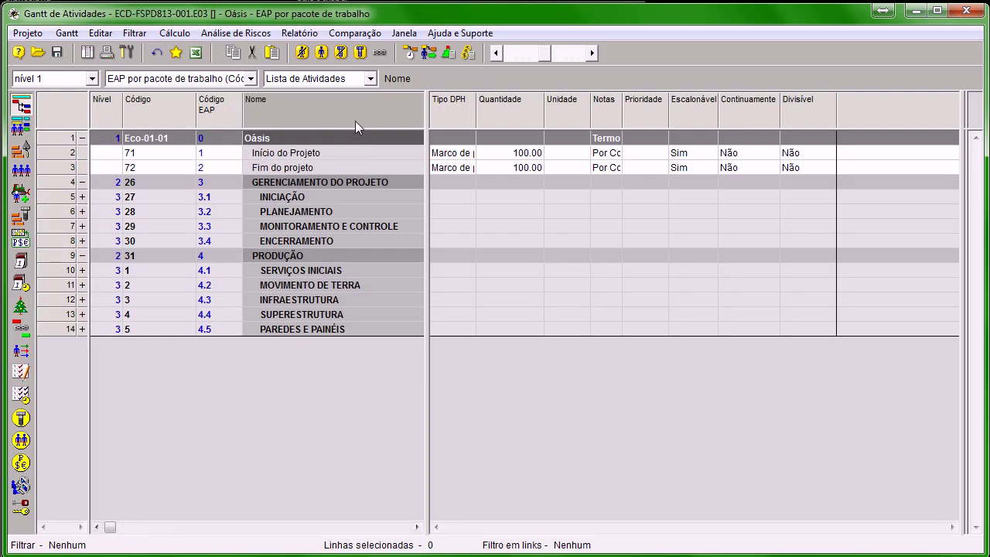
# Show the standard field Identificador as a new column before the Nome column.
pyautogui.rightClick(269, 118)
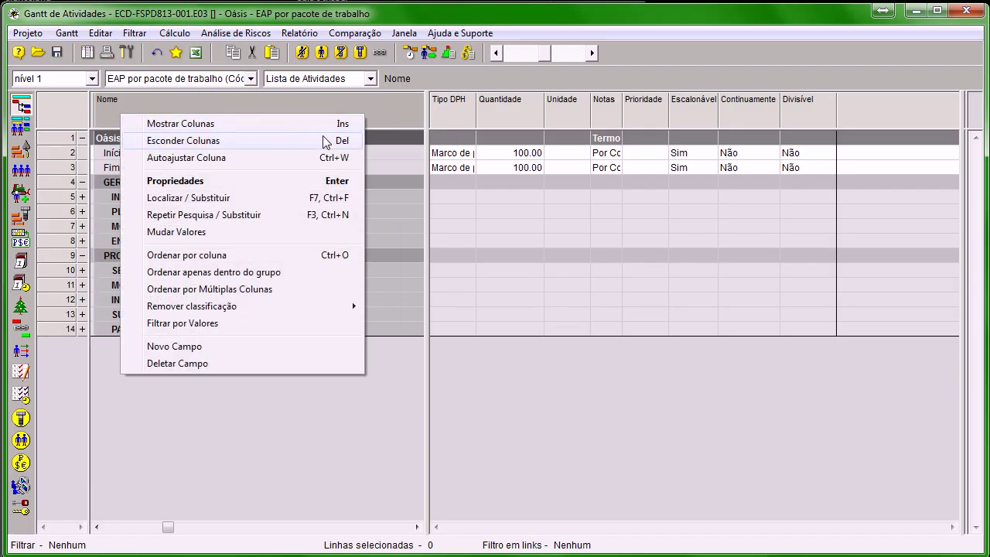
pyautogui.click(201, 126)
pyautogui.click(623, 337)
pyautogui.moveTo(618, 236); pyautogui.dragTo(423, 111)
pyautogui.write('i')
pyautogui.press('Down')
pyautogui.press('Down')
pyautogui.press('Down')
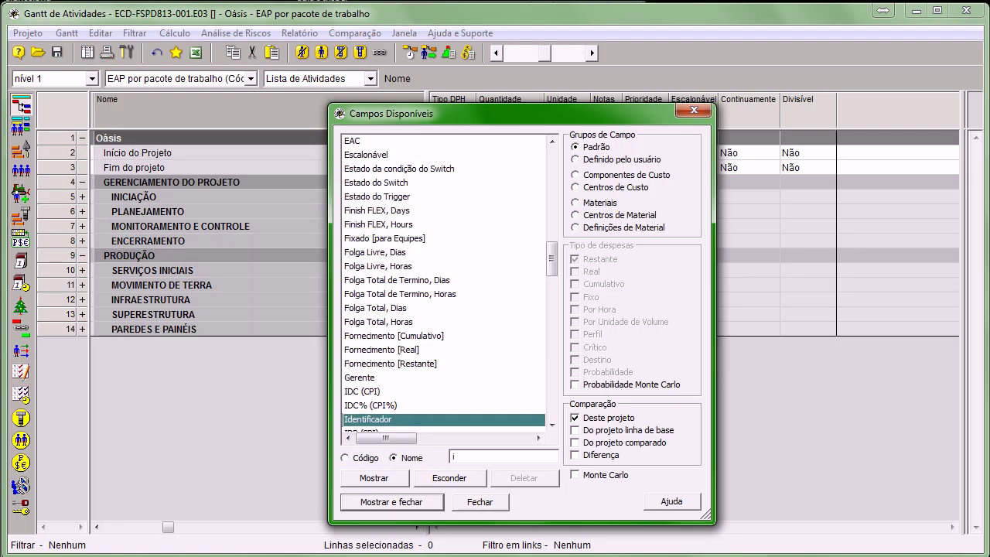
pyautogui.press('Up')
pyautogui.click(373, 478)
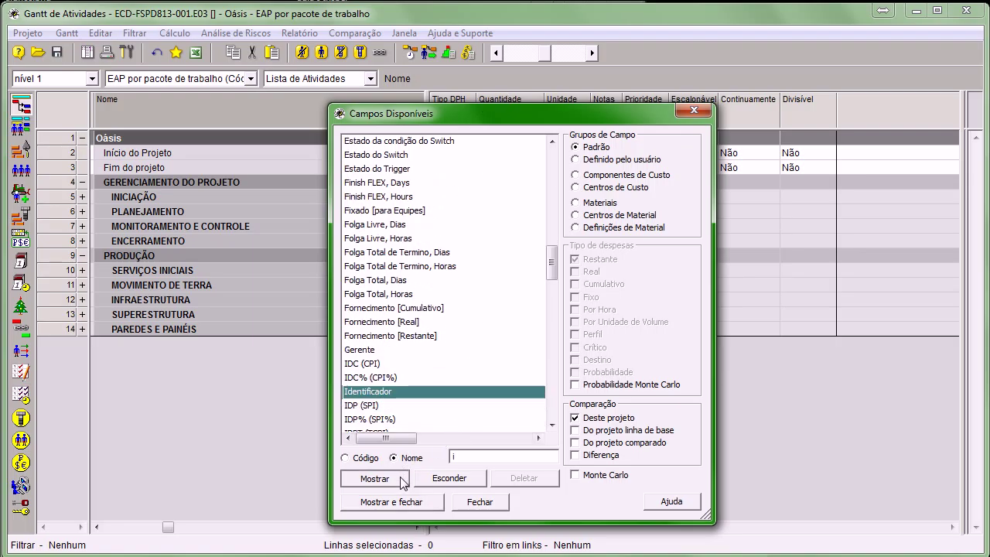
pyautogui.click(692, 113)
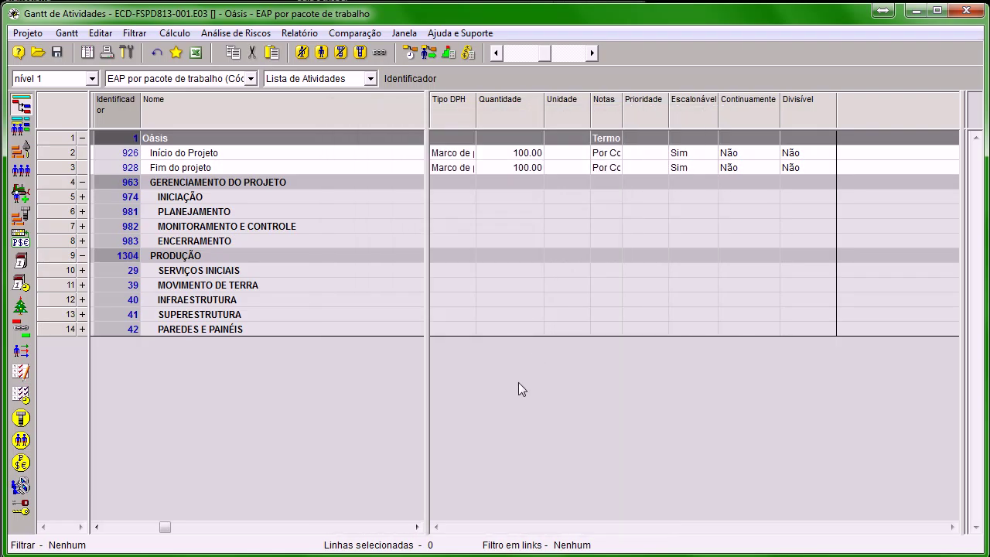
# Widen the pane containing the Nome column and autofit the Identificador column to its heading.
pyautogui.click(136, 527)
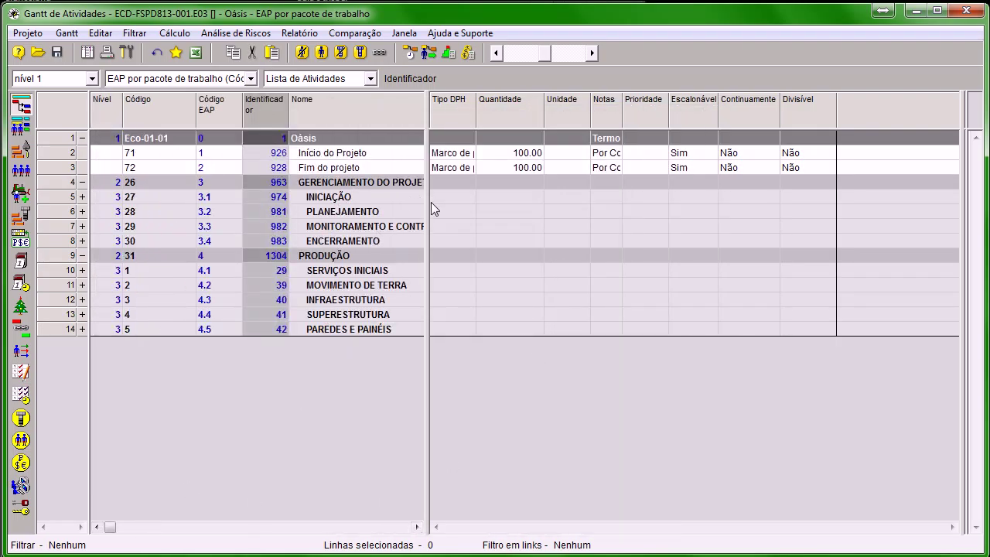
pyautogui.moveTo(426, 204); pyautogui.dragTo(584, 224)
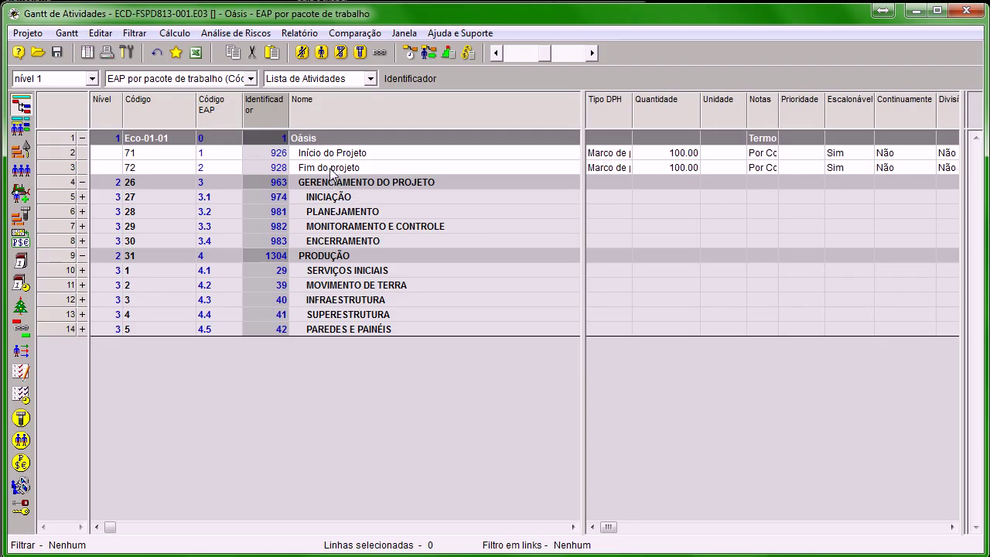
pyautogui.doubleClick(289, 111)
pyautogui.click(180, 274)
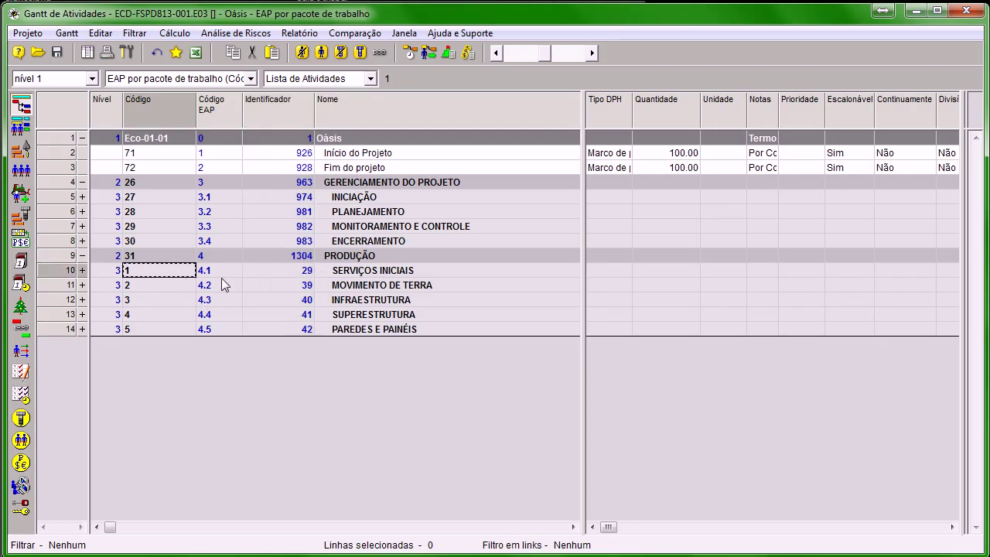
# Try to edit the Código EAP value of the ENCERRAMENTO phase.
pyautogui.click(219, 241)
pyautogui.press('F2')
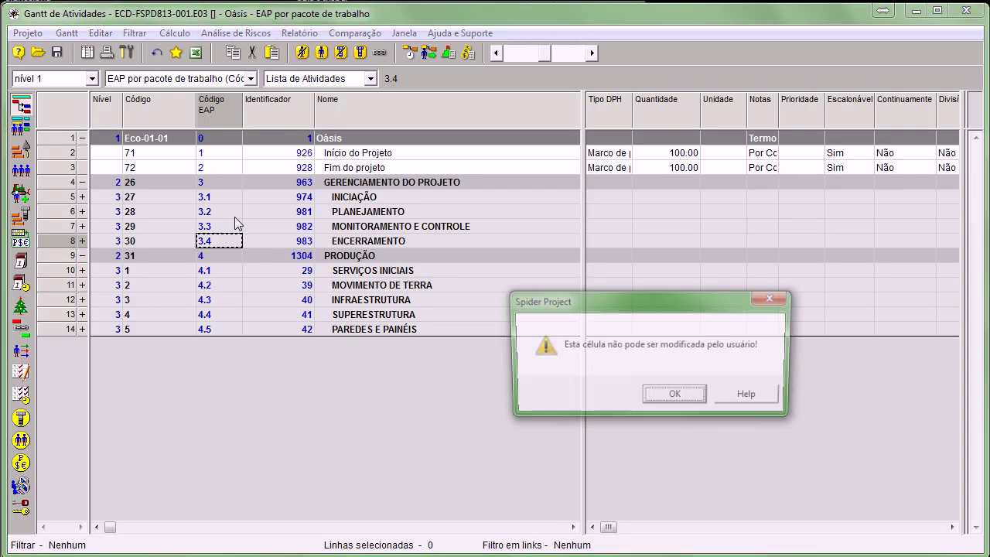
pyautogui.moveTo(693, 288); pyautogui.dragTo(495, 241)
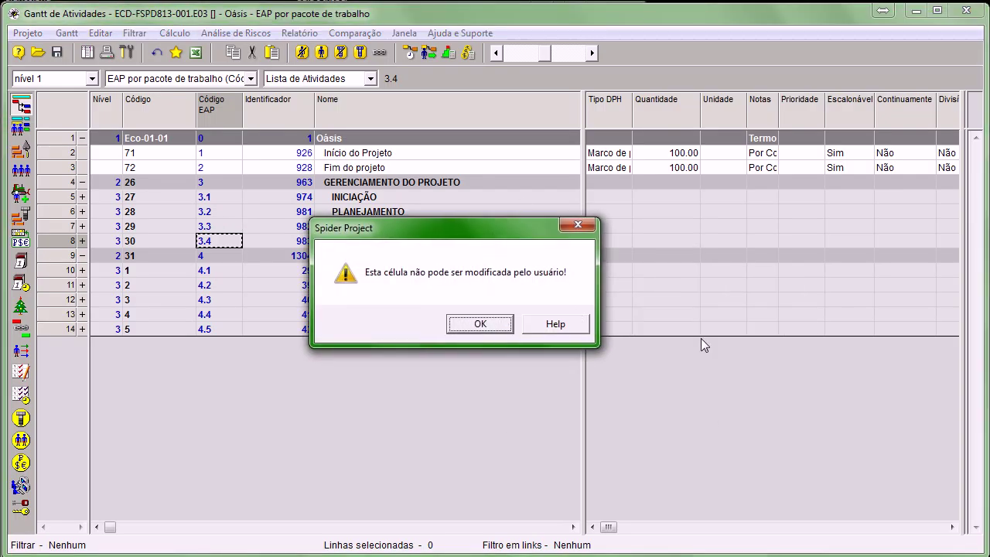
pyautogui.click(577, 225)
# Remove the Identificador column and narrow the pane containing the Nome column.
pyautogui.click(288, 100)
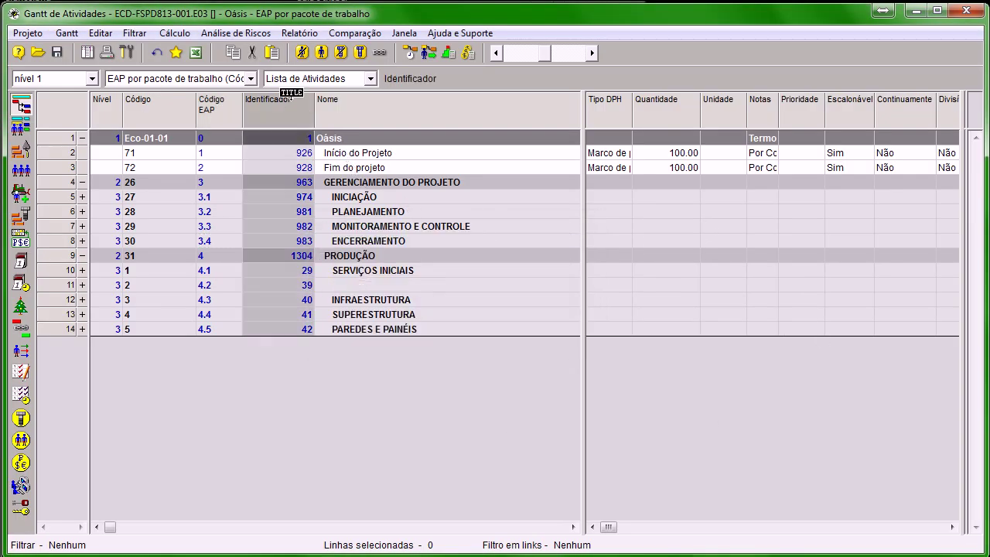
pyautogui.press('Delete')
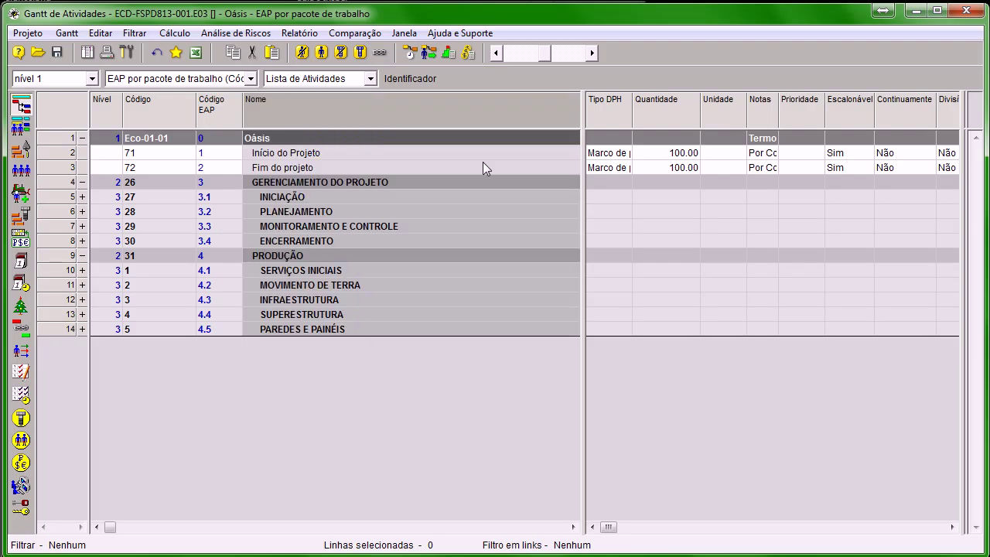
pyautogui.moveTo(580, 143); pyautogui.dragTo(389, 193)
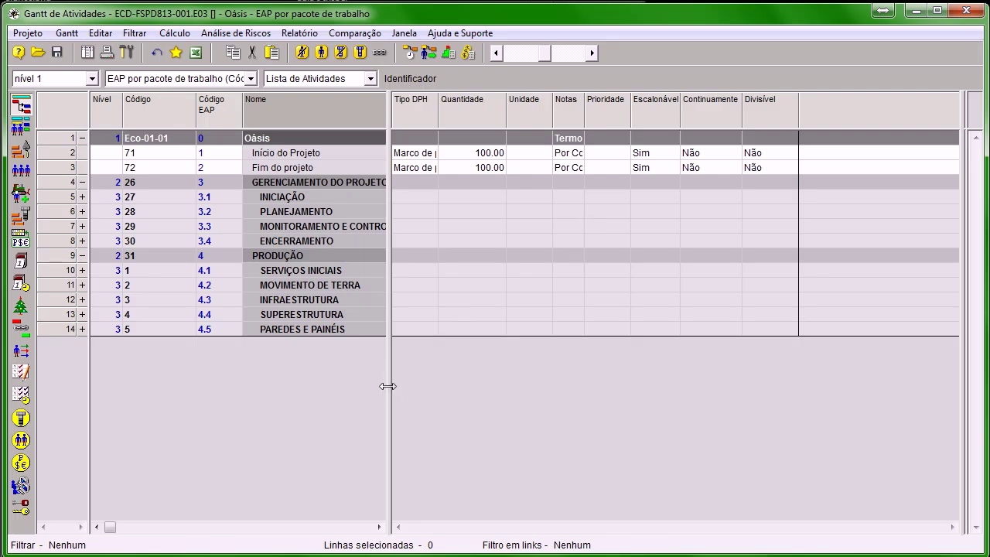
pyautogui.moveTo(387, 383); pyautogui.dragTo(325, 374)
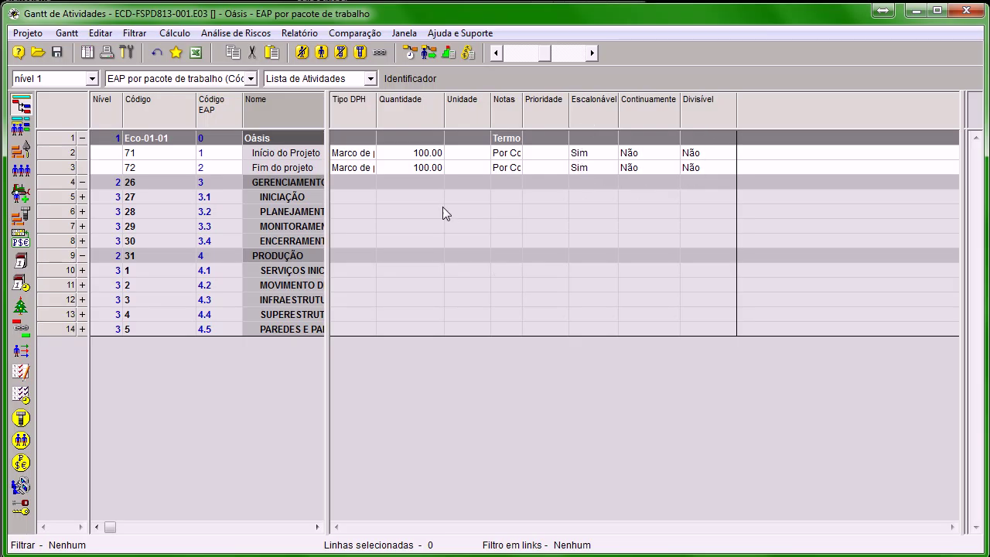
# Widen the Tipo DPH column to fit its text and place the Continuamente and Divisível columns directly after Quantidade.
pyautogui.doubleClick(411, 103)
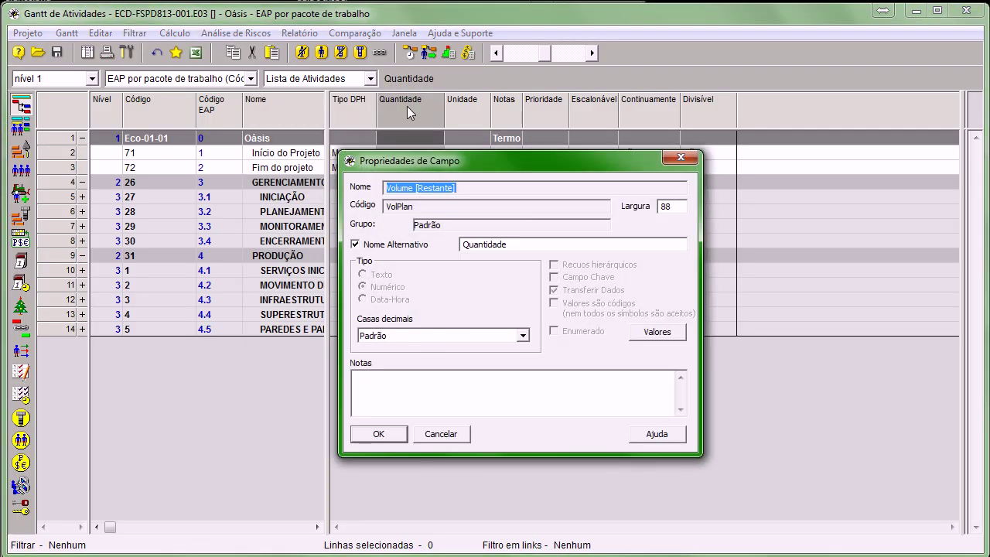
pyautogui.click(680, 157)
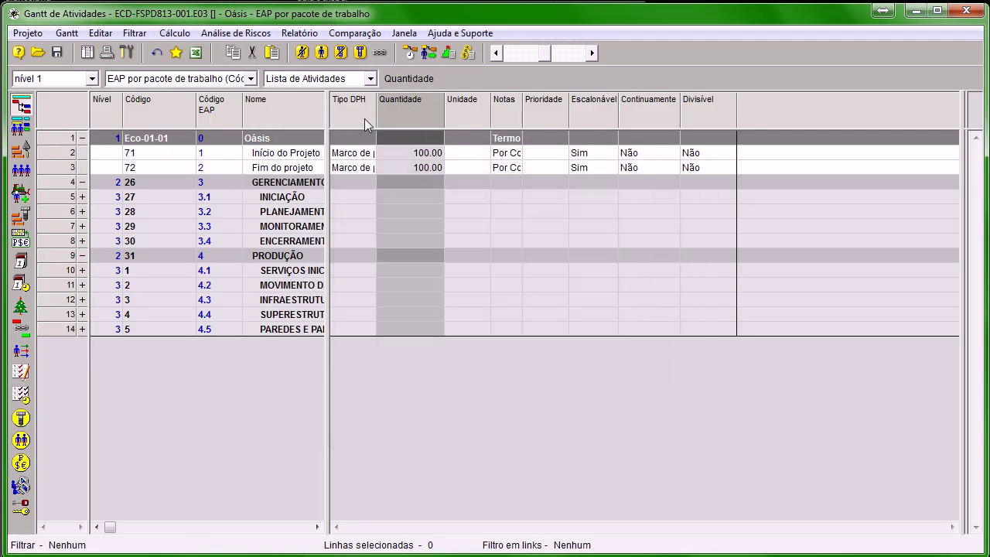
pyautogui.moveTo(375, 115); pyautogui.dragTo(419, 114)
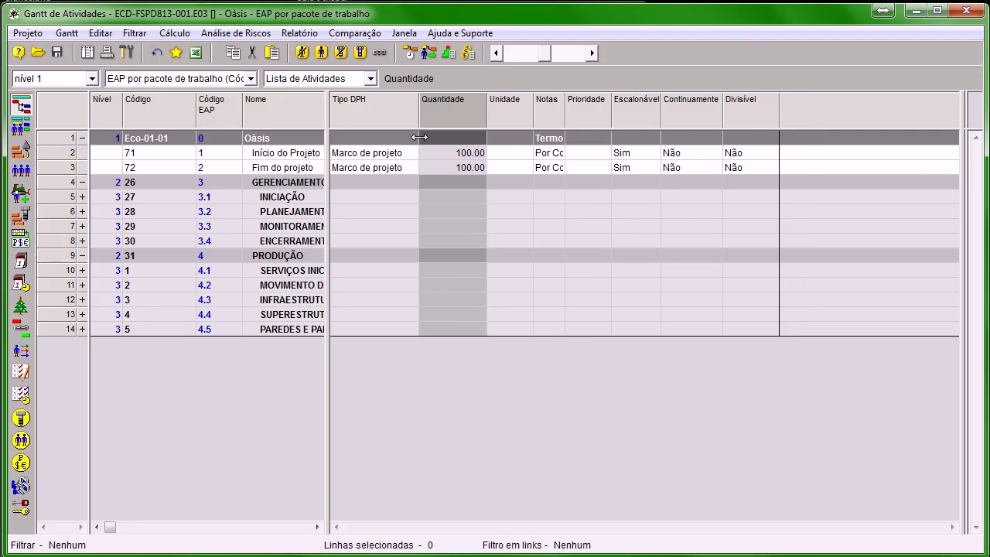
pyautogui.moveTo(676, 124); pyautogui.dragTo(489, 112)
pyautogui.moveTo(737, 124); pyautogui.dragTo(553, 112)
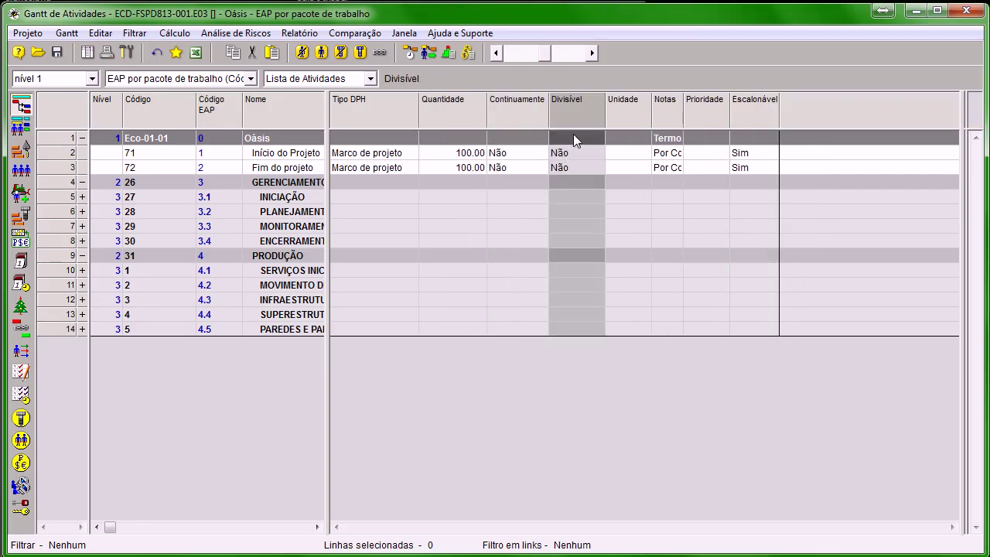
# Expand the INICIAÇÃO phase and examine the field values of the Elaborar TAP activity.
pyautogui.click(276, 213)
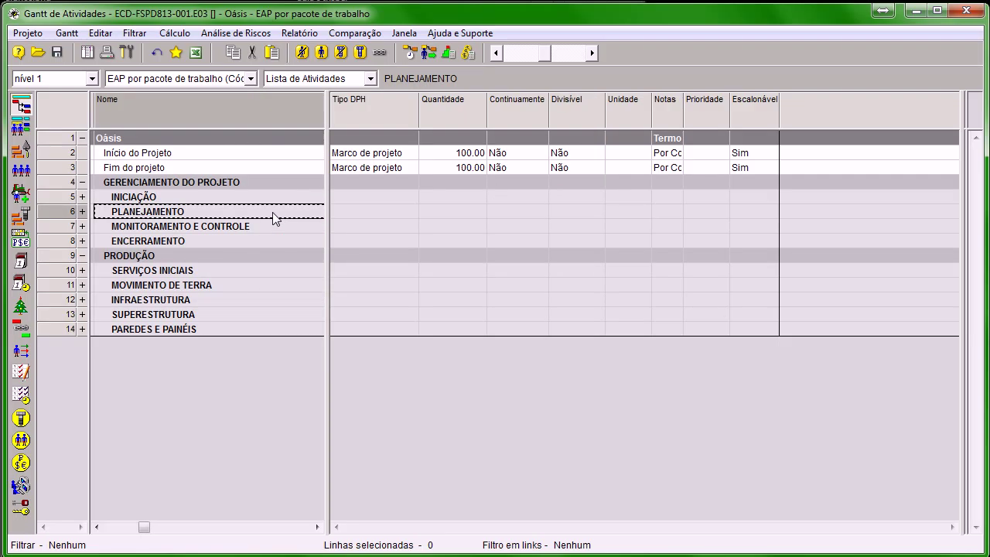
pyautogui.click(185, 170)
pyautogui.click(82, 198)
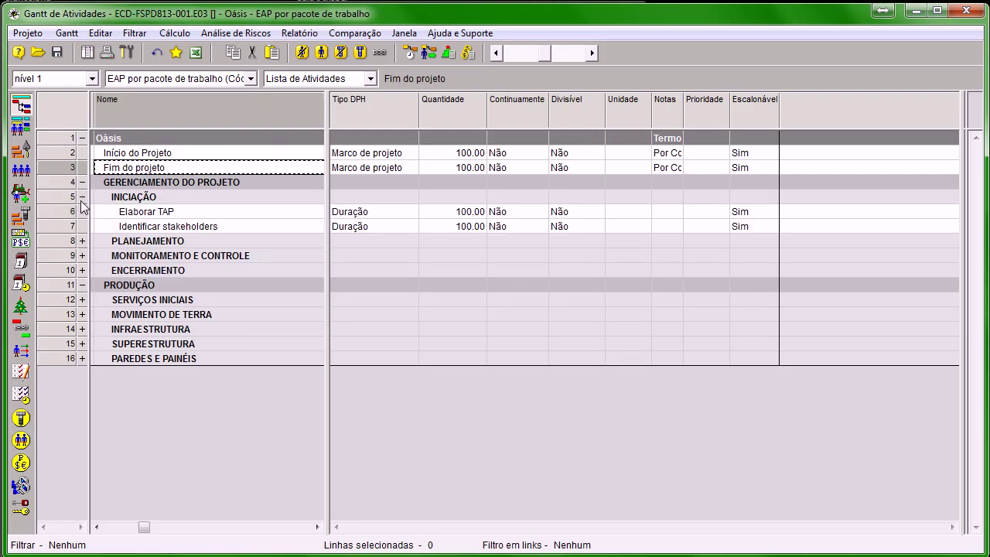
pyautogui.click(162, 214)
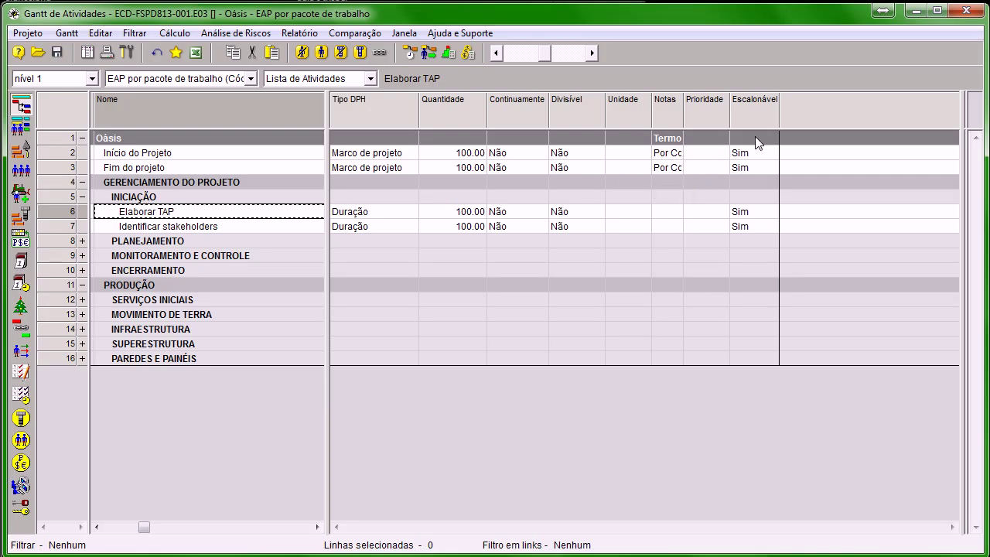
pyautogui.rightClick(798, 116)
pyautogui.click(834, 123)
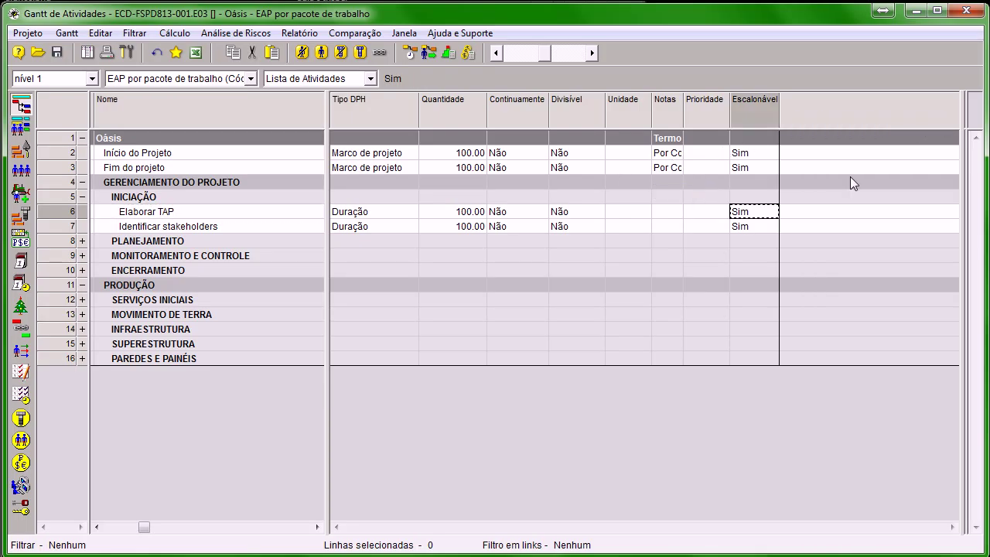
# View the project's Campos do Usuário table, close it and return to the Gantt de Atividades.
pyautogui.click(87, 52)
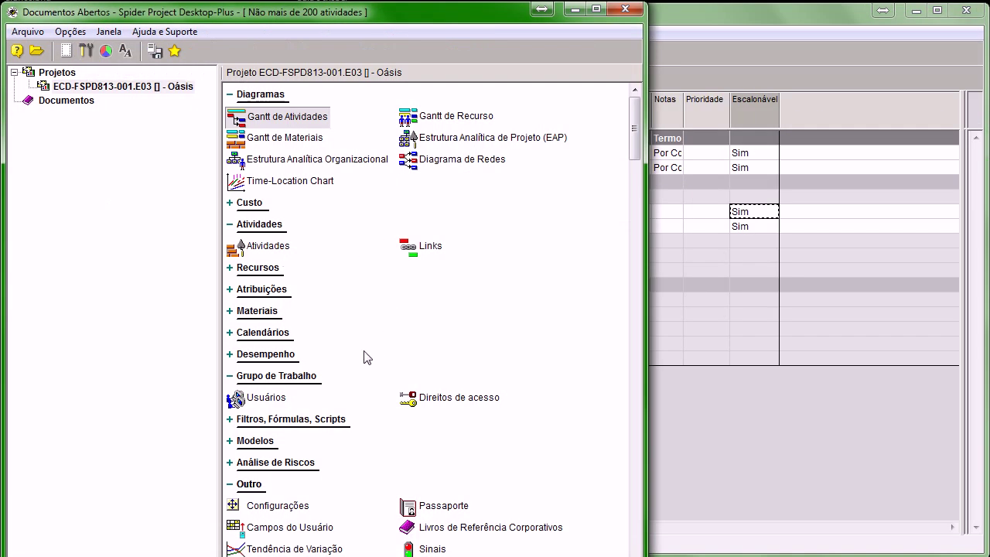
pyautogui.doubleClick(287, 529)
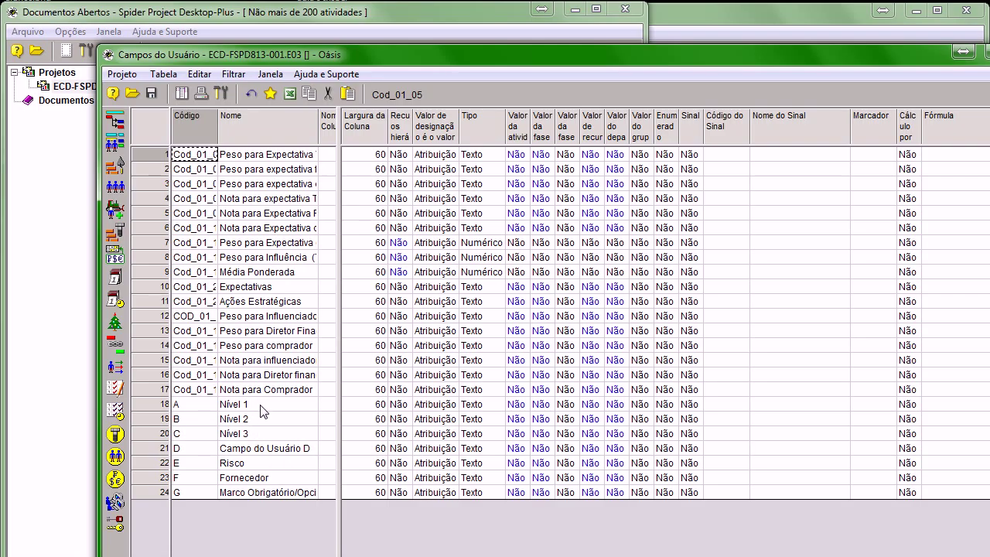
pyautogui.press('Escape')
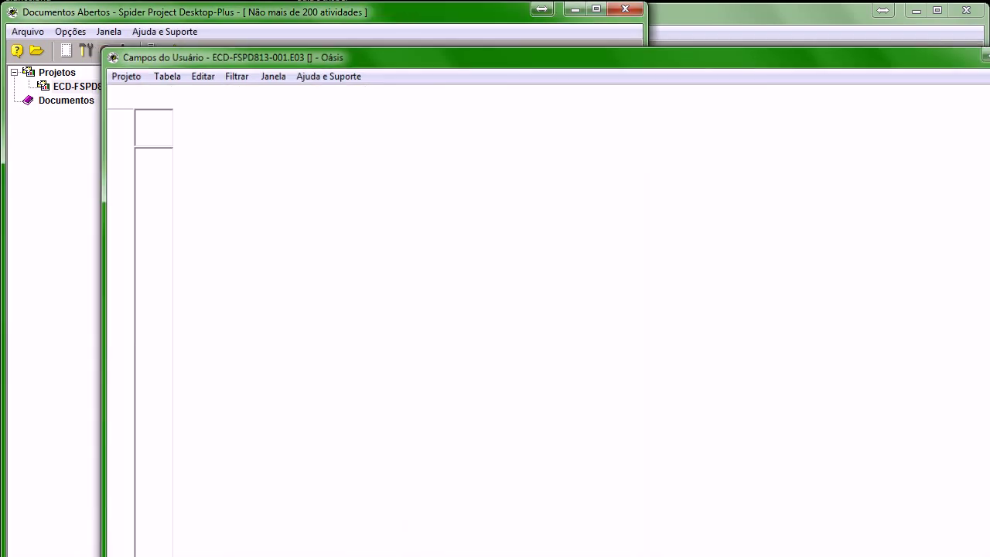
pyautogui.click(759, 15)
# Switch the Gantt to the ORG configuration that uses EAP por Organização and expand the Oásis project.
pyautogui.click(358, 78)
pyautogui.scroll(2, 323, 127)
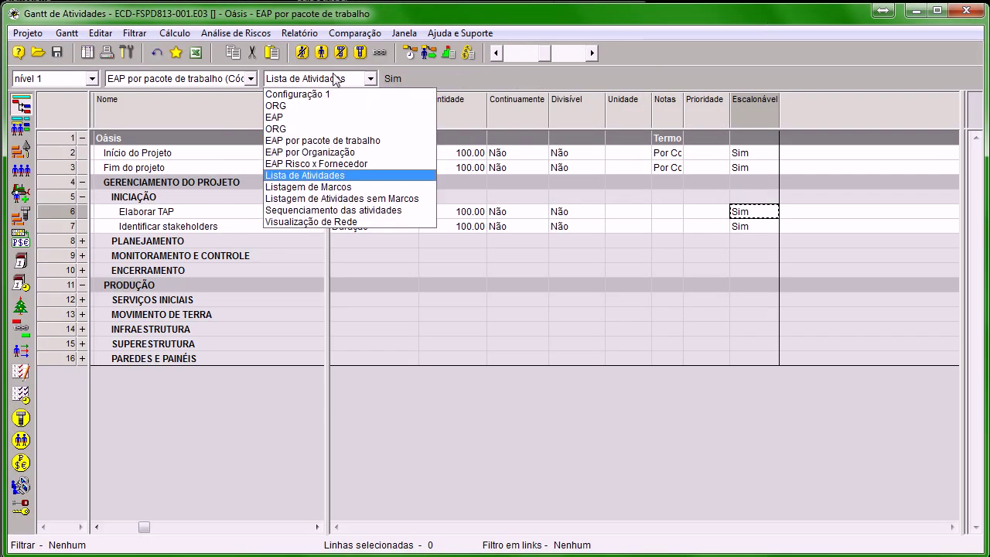
pyautogui.click(306, 129)
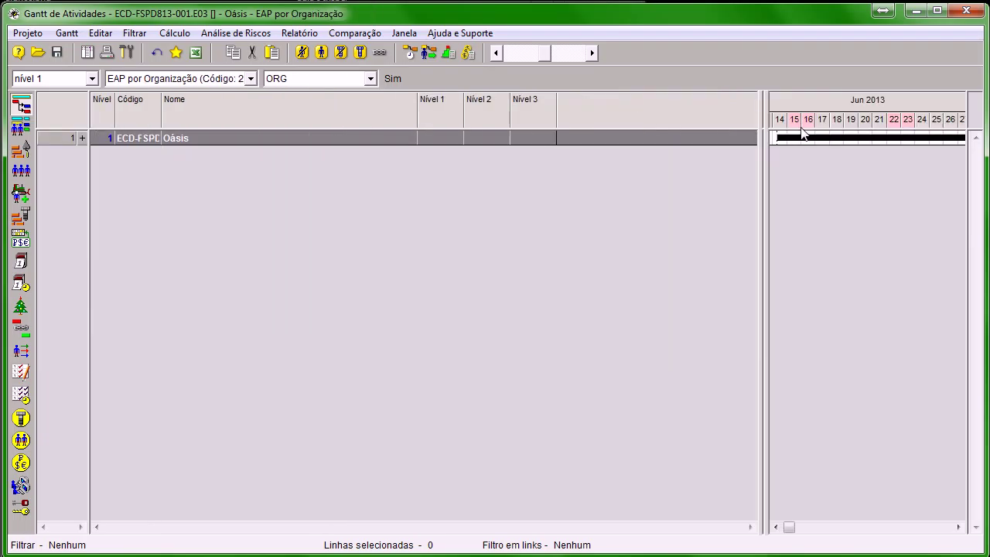
pyautogui.click(81, 138)
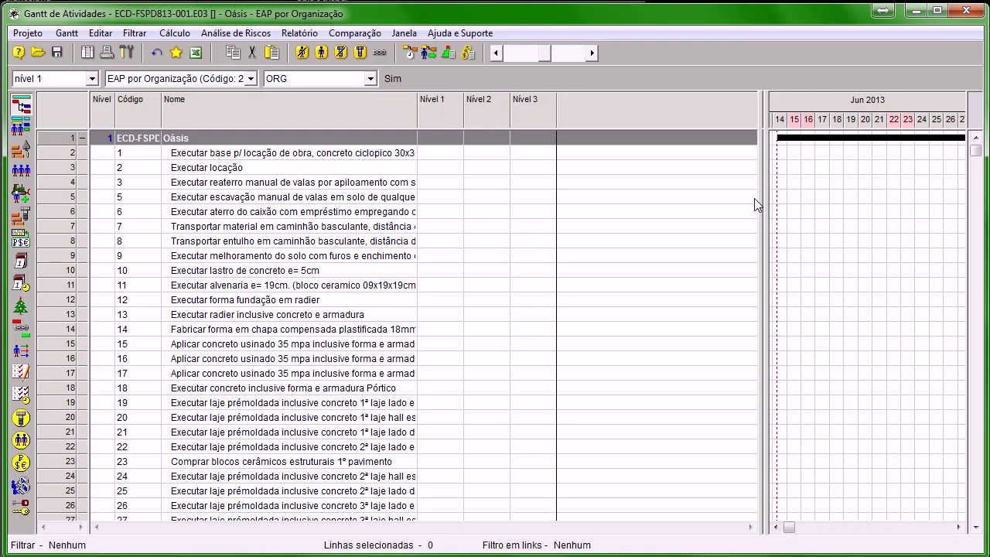
# Resize the panes to reveal the Início and Término columns, then widen the Nome column.
pyautogui.moveTo(759, 201); pyautogui.dragTo(515, 202)
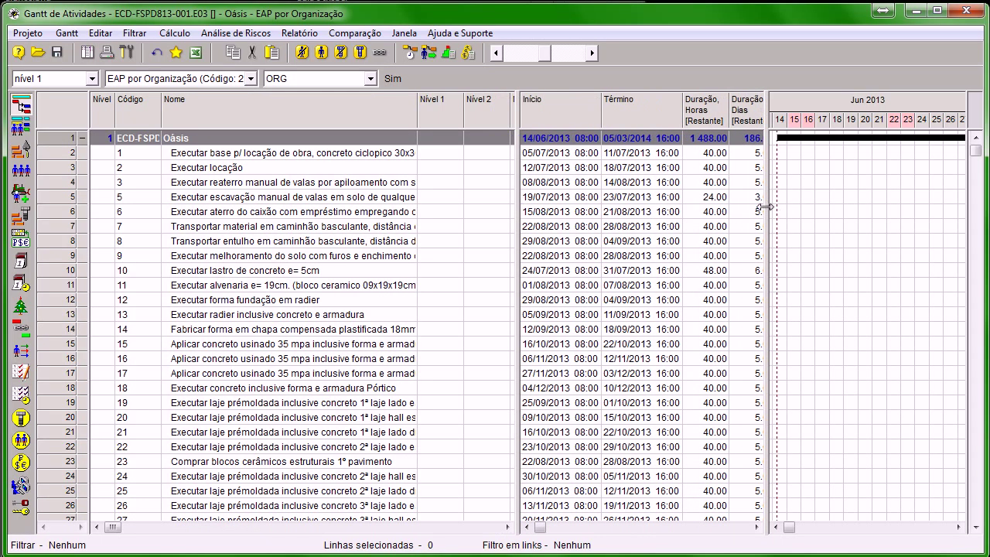
pyautogui.moveTo(766, 213); pyautogui.dragTo(802, 212)
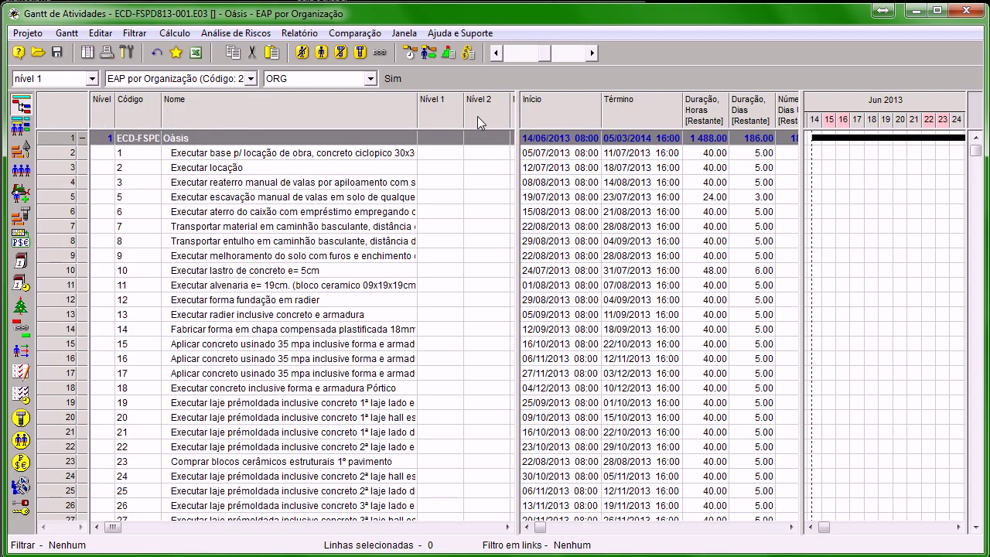
pyautogui.moveTo(517, 269); pyautogui.dragTo(628, 267)
pyautogui.moveTo(418, 116); pyautogui.dragTo(477, 180)
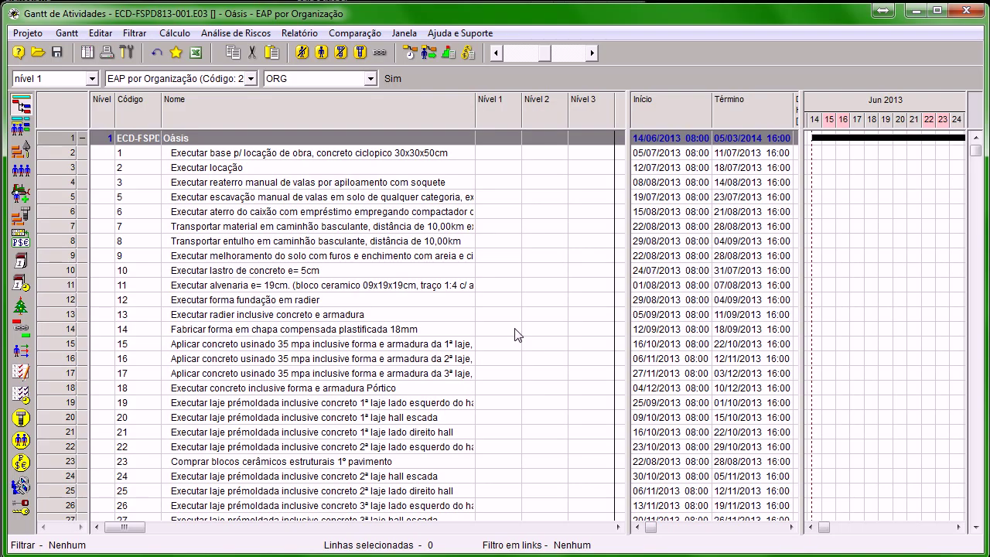
# Load the Lista de Atividades configuration again and narrow the pane containing the Nome column.
pyautogui.click(335, 77)
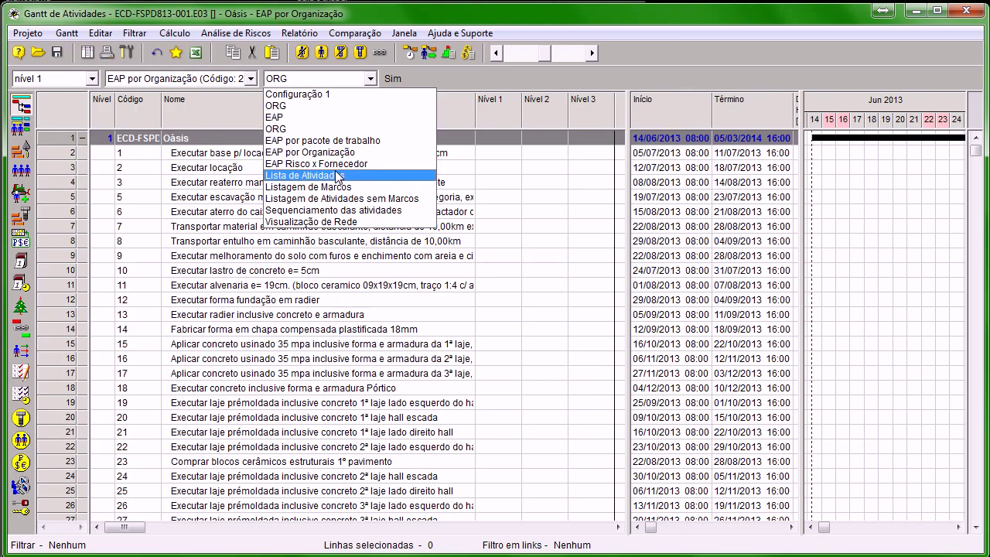
pyautogui.click(338, 175)
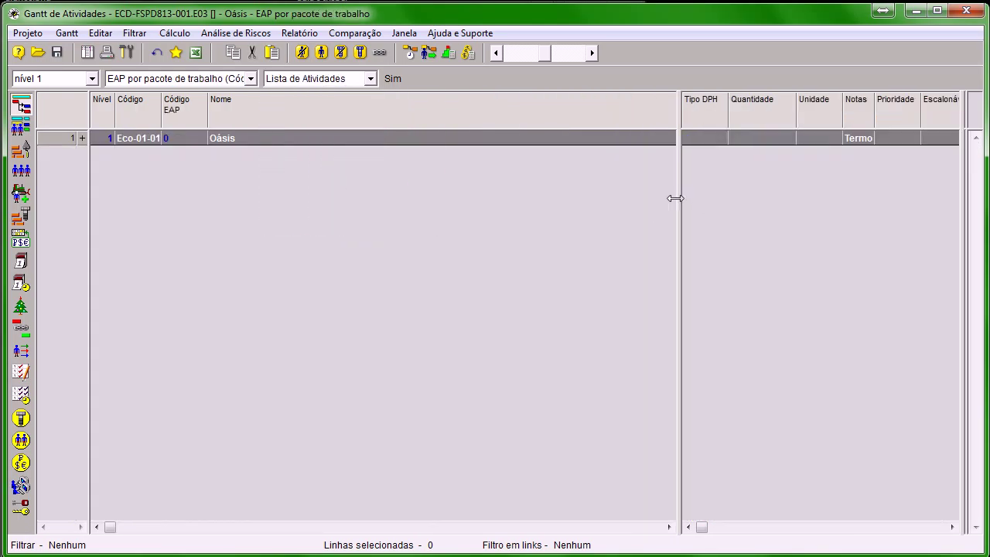
pyautogui.moveTo(675, 198); pyautogui.dragTo(277, 236)
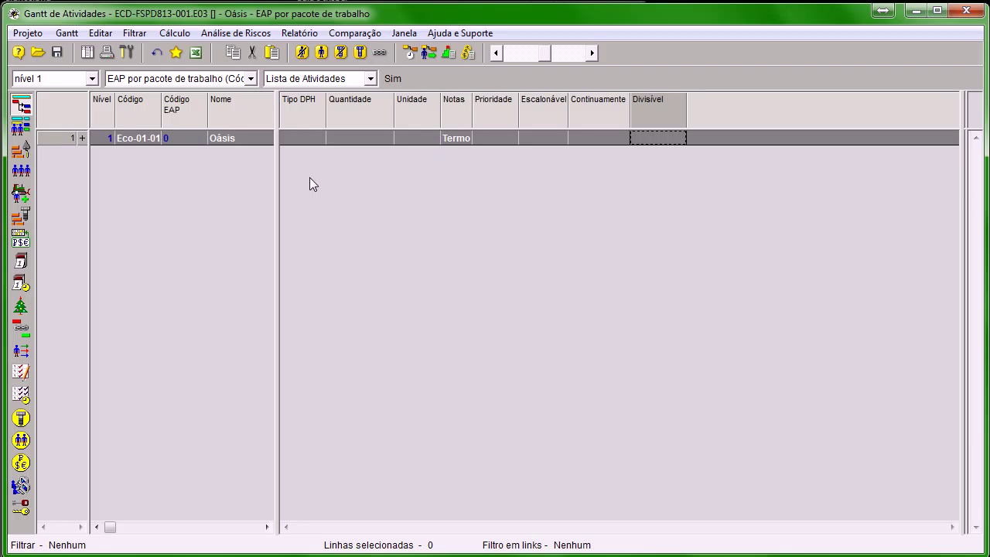
# Show the standard field Início [NET] as a new column after the Divisível column.
pyautogui.rightClick(723, 113)
pyautogui.click(794, 127)
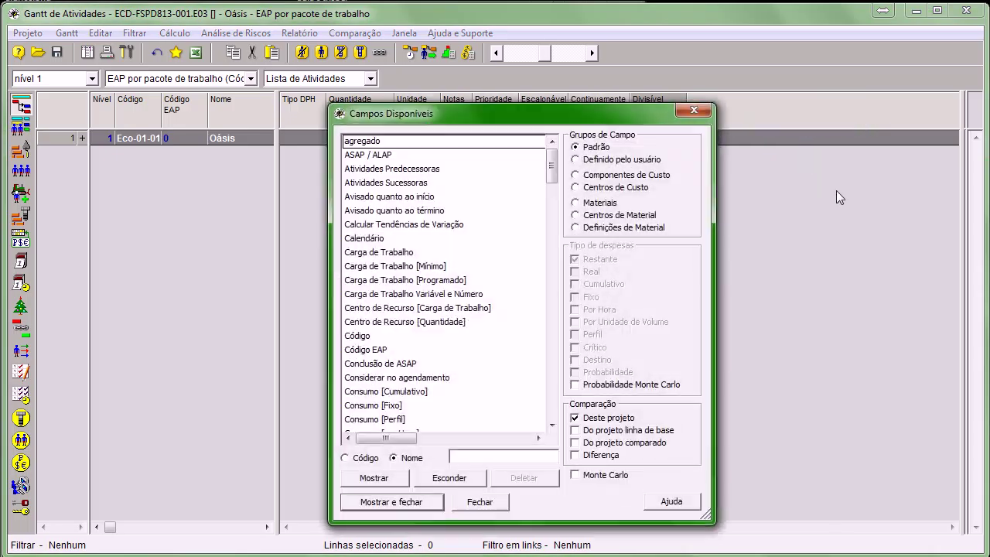
pyautogui.moveTo(551, 172); pyautogui.dragTo(554, 226)
pyautogui.click(471, 213)
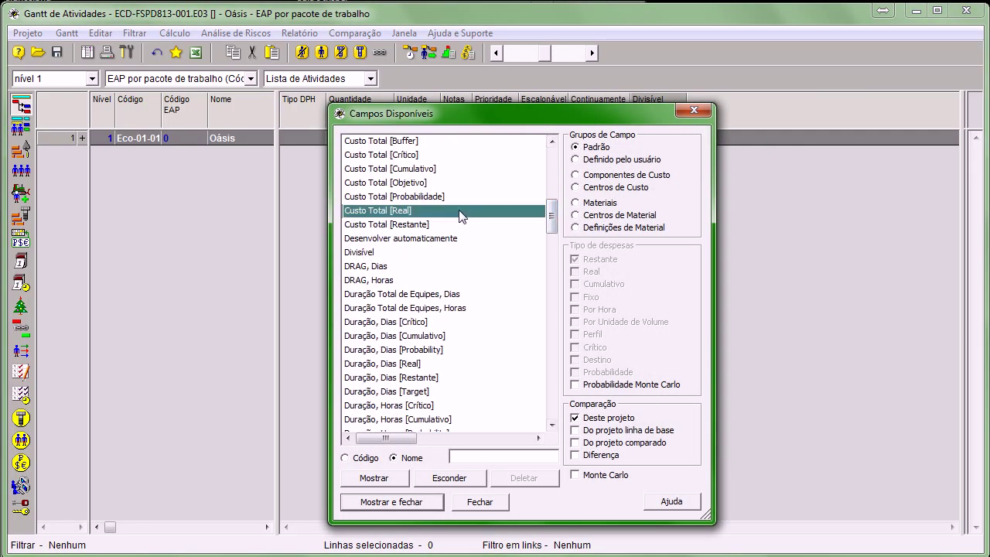
pyautogui.write('i')
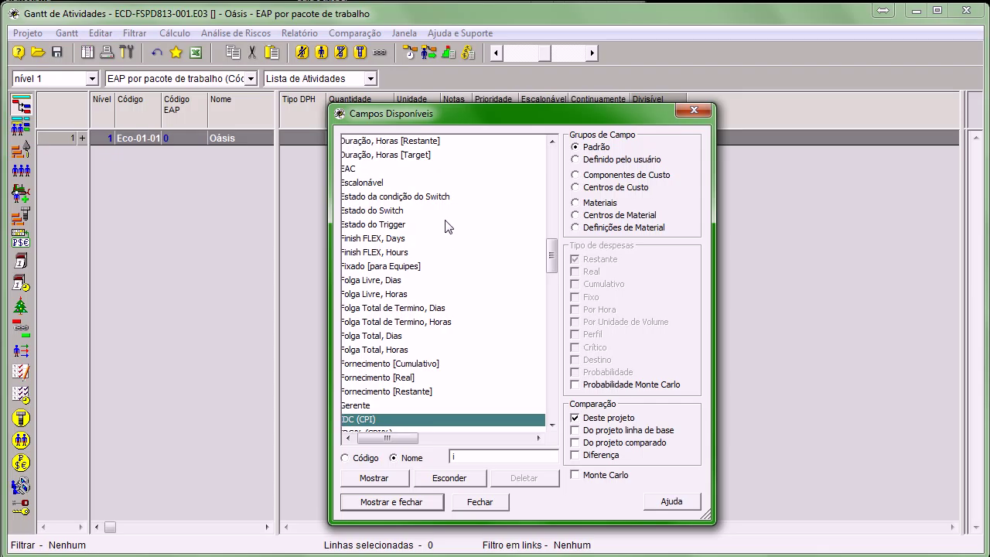
pyautogui.press('Down')
pyautogui.press('Down')
pyautogui.press('Down')
pyautogui.press('Down')
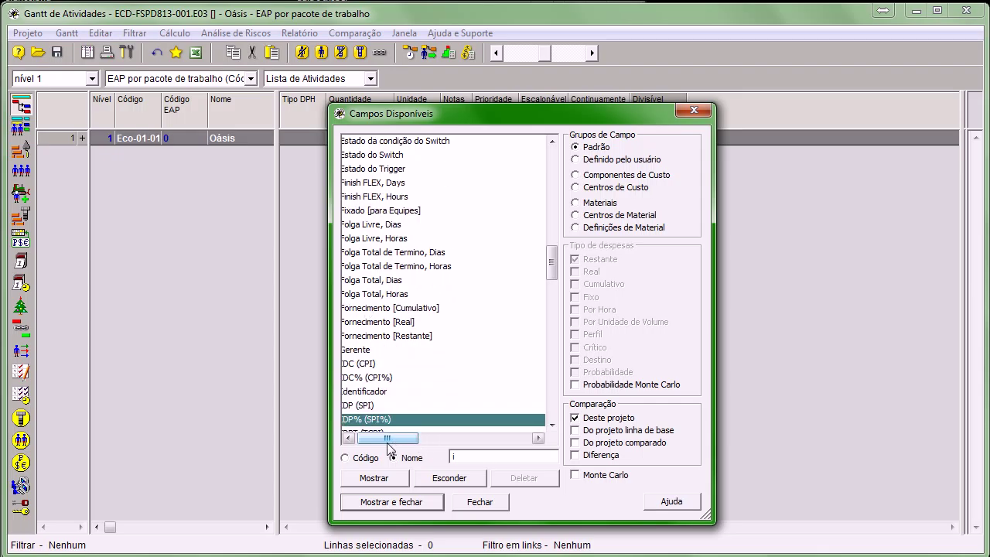
pyautogui.moveTo(552, 268); pyautogui.dragTo(552, 297)
pyautogui.click(377, 321)
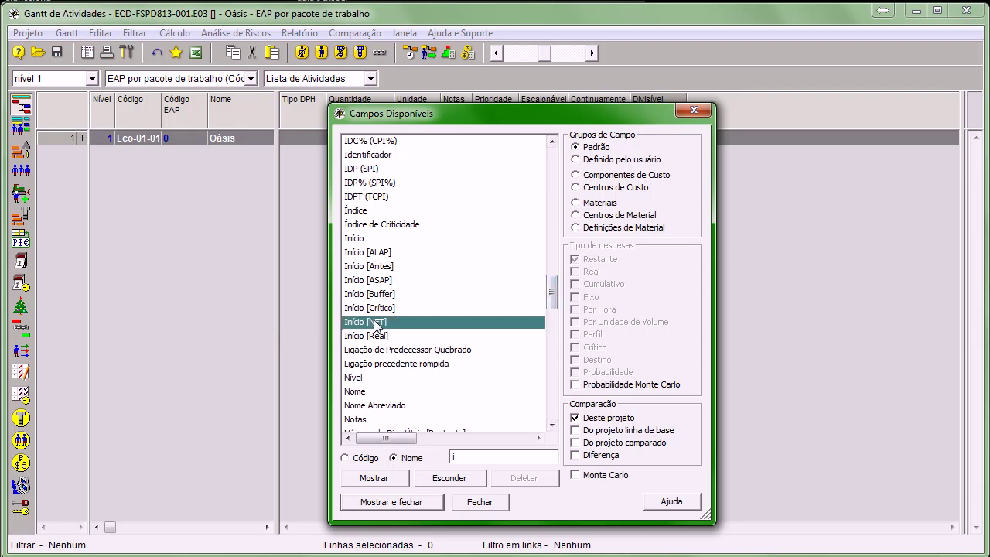
pyautogui.click(378, 476)
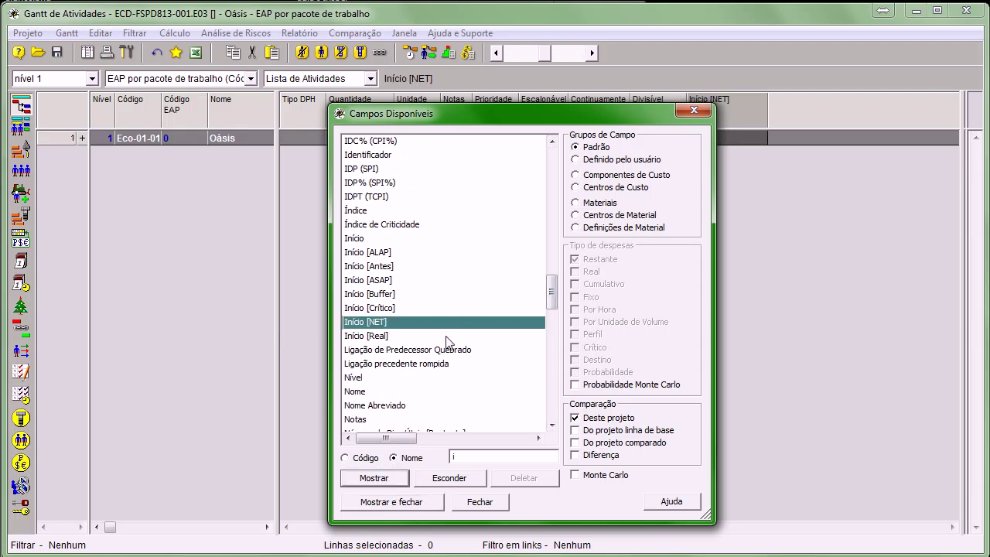
# Find the standard field Término [NLT] and show it as a column before Início [NET].
pyautogui.click(457, 457)
pyautogui.write('i')
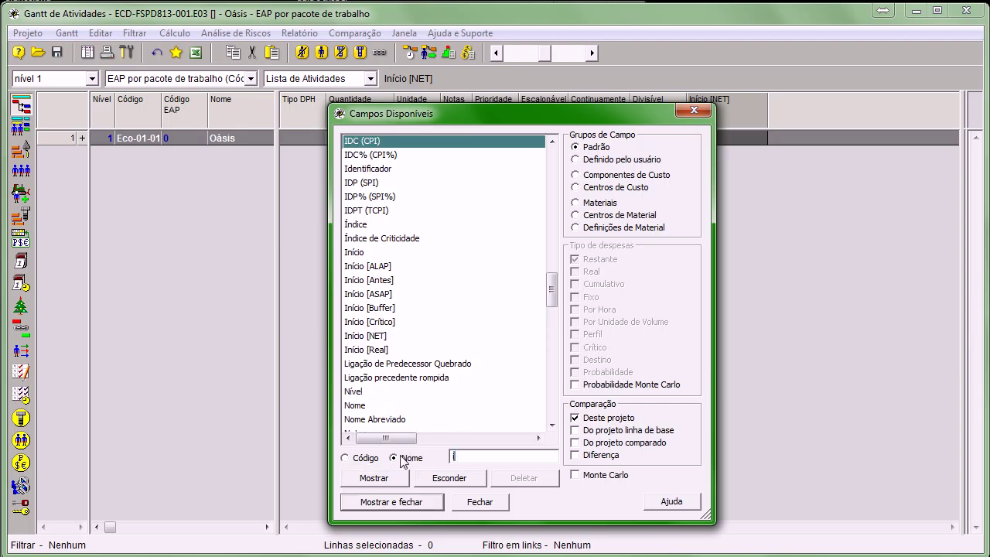
pyautogui.press('BackSpace')
pyautogui.write('t')
pyautogui.moveTo(552, 354); pyautogui.dragTo(553, 364)
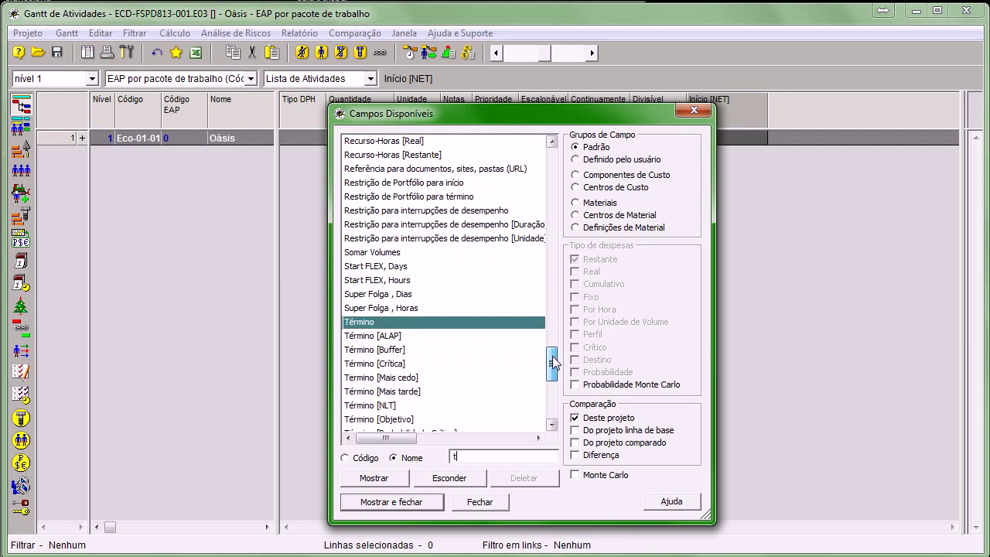
pyautogui.click(457, 405)
pyautogui.click(406, 477)
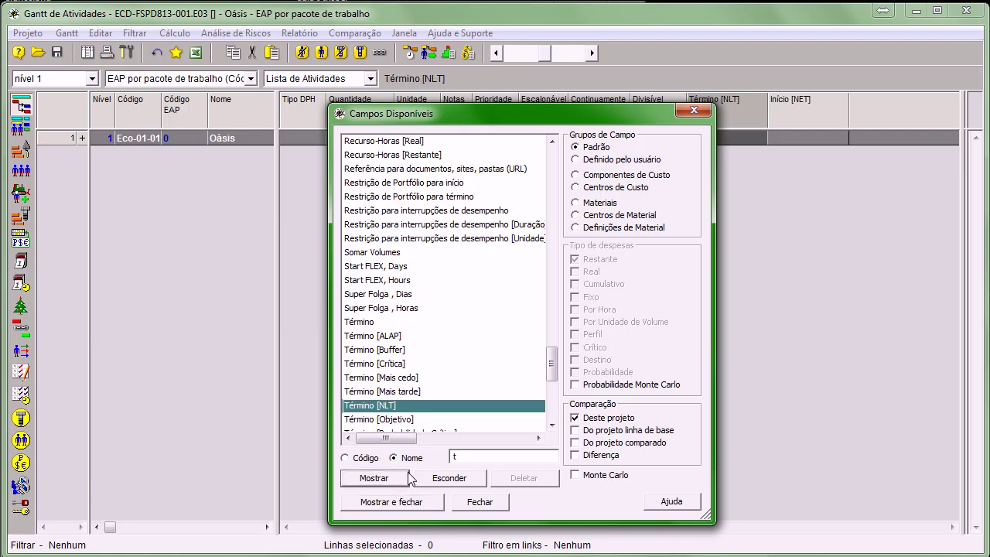
# Close the available fields list and expand Oásis, GERENCIAMENTO DO PROJETO and PLANEJAMENTO in the activity tree.
pyautogui.click(694, 111)
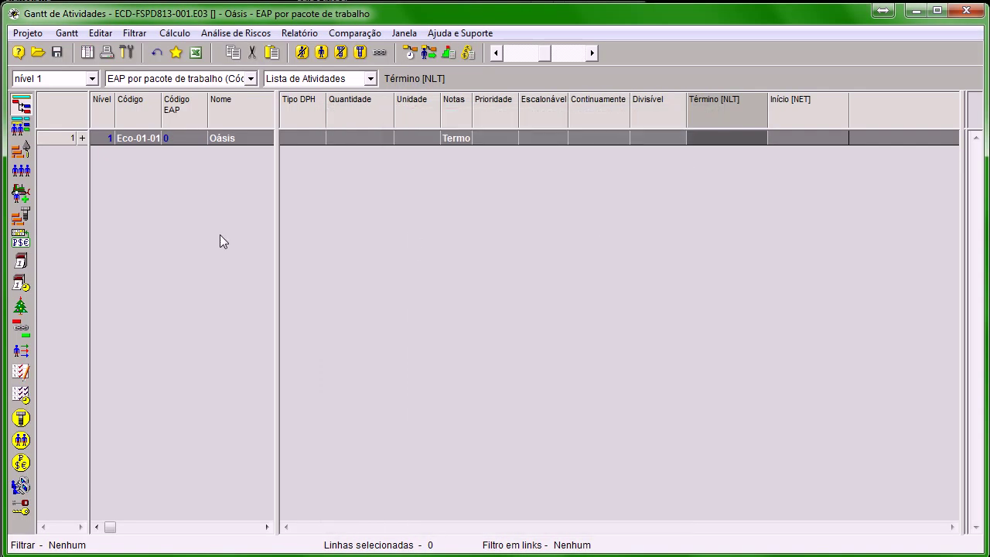
pyautogui.click(82, 139)
pyautogui.click(83, 183)
pyautogui.click(82, 214)
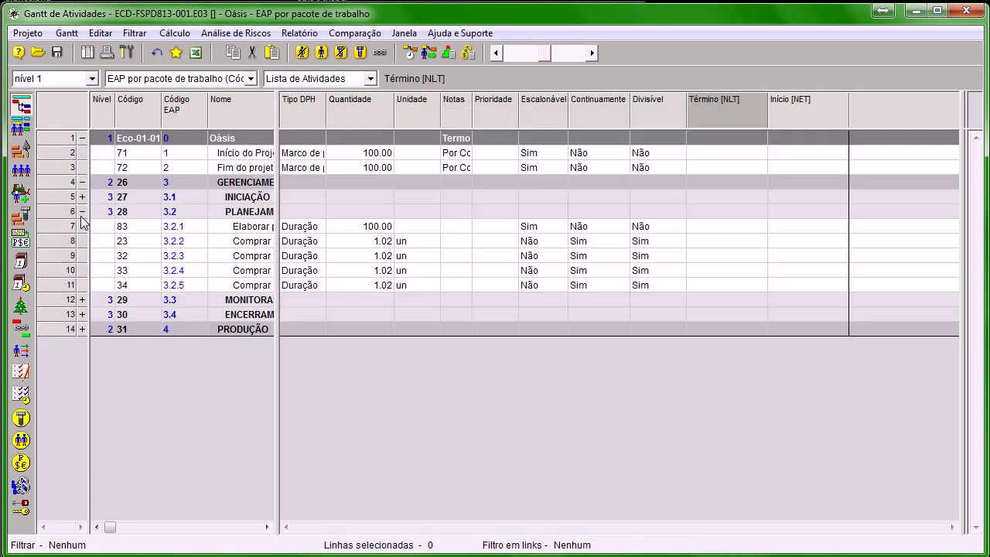
# Reveal the Gantt bar of Elaborar planejamento do Projeto beside the table and place the Início [NET] column before Término [NLT].
pyautogui.click(241, 226)
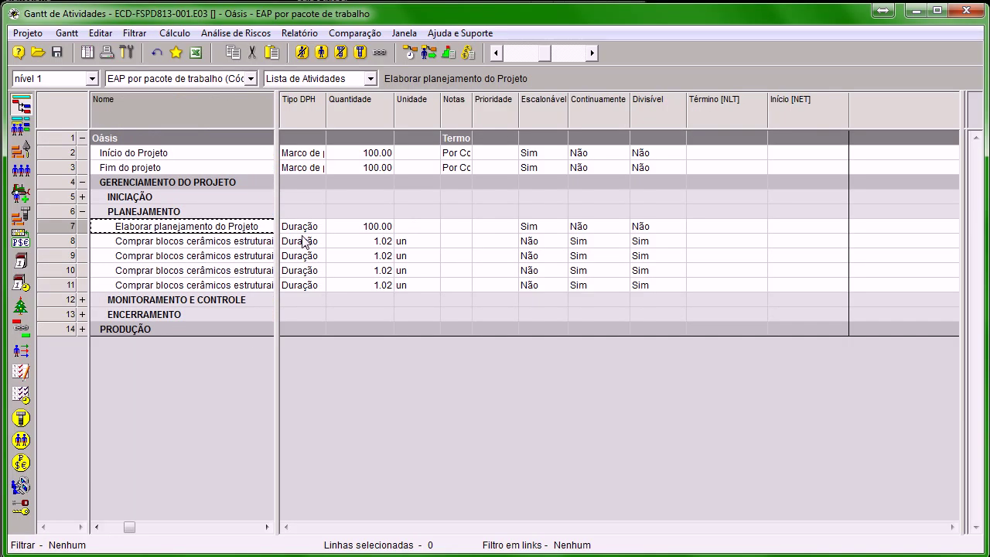
pyautogui.click(751, 227)
pyautogui.moveTo(962, 254); pyautogui.dragTo(799, 275)
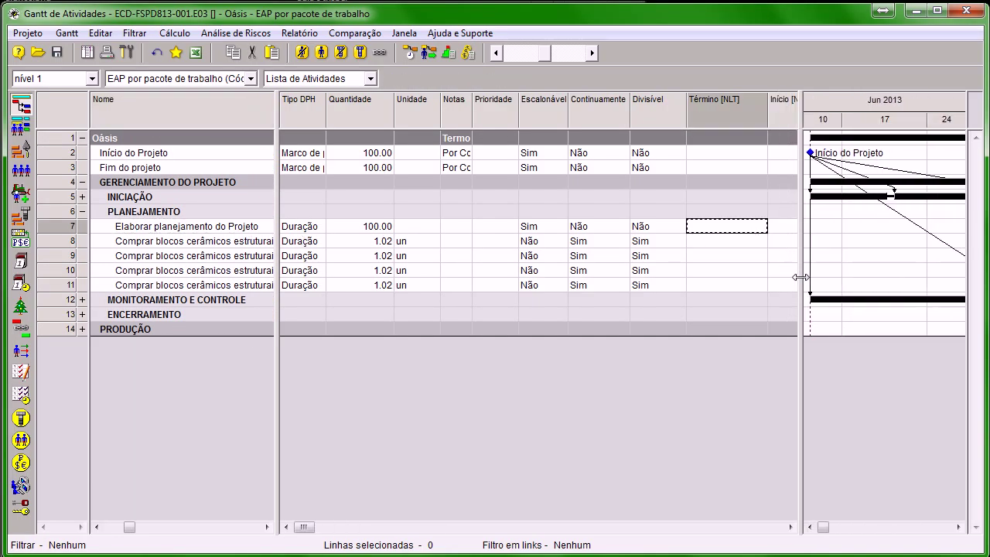
pyautogui.moveTo(818, 527)
pyautogui.mouseDown()
pyautogui.moveTo(953, 535)
pyautogui.moveTo(818, 537)
pyautogui.moveTo(833, 533)
pyautogui.mouseUp()
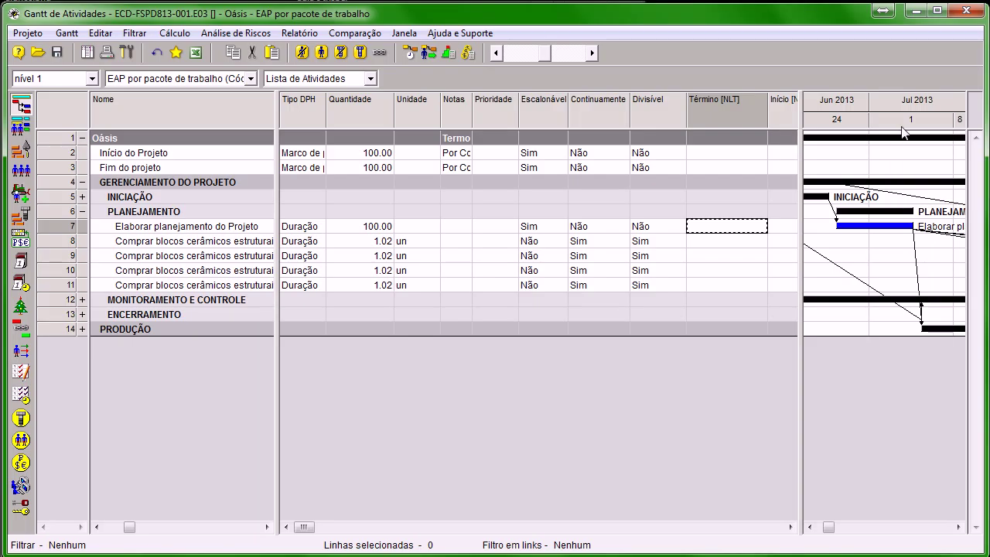
pyautogui.moveTo(840, 226)
pyautogui.moveTo(778, 112); pyautogui.dragTo(657, 158)
# Set the Início [NET] constraint of Elaborar planejamento do Projeto to 1/7/13.
pyautogui.click(651, 225)
pyautogui.write('1/7/13')
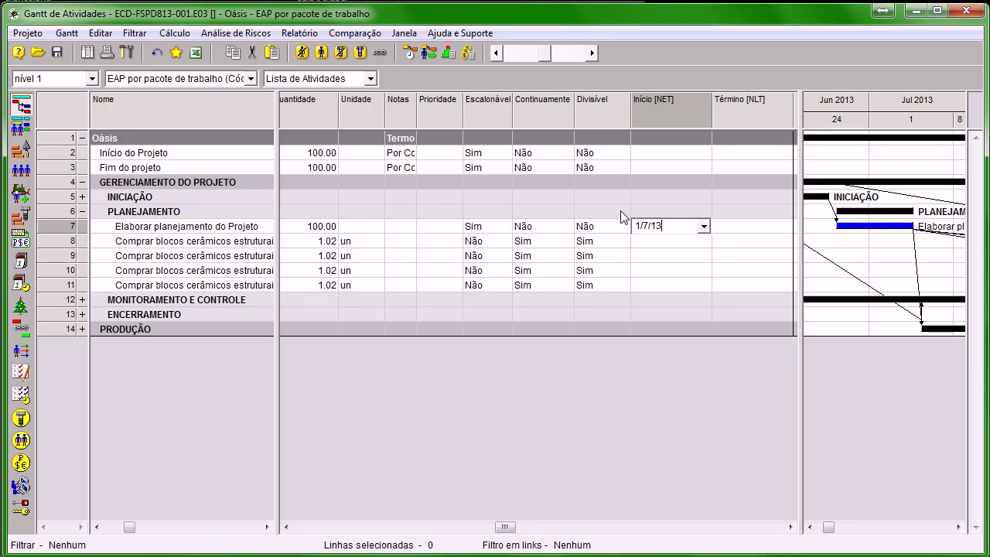
pyautogui.write('/07/2013')
pyautogui.press('Return')
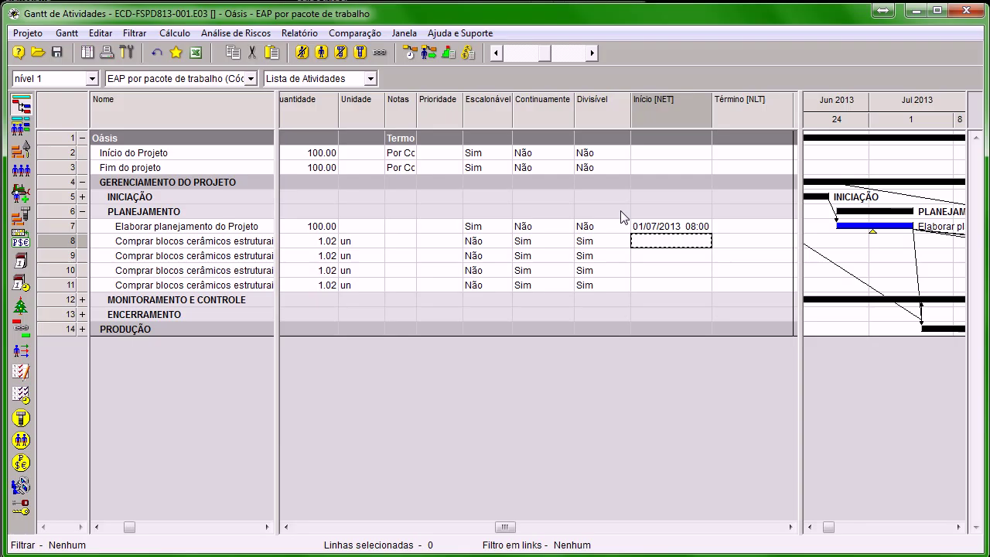
# Recalculate the schedule with the existing scheduling options and close the schedule report.
pyautogui.click(411, 53)
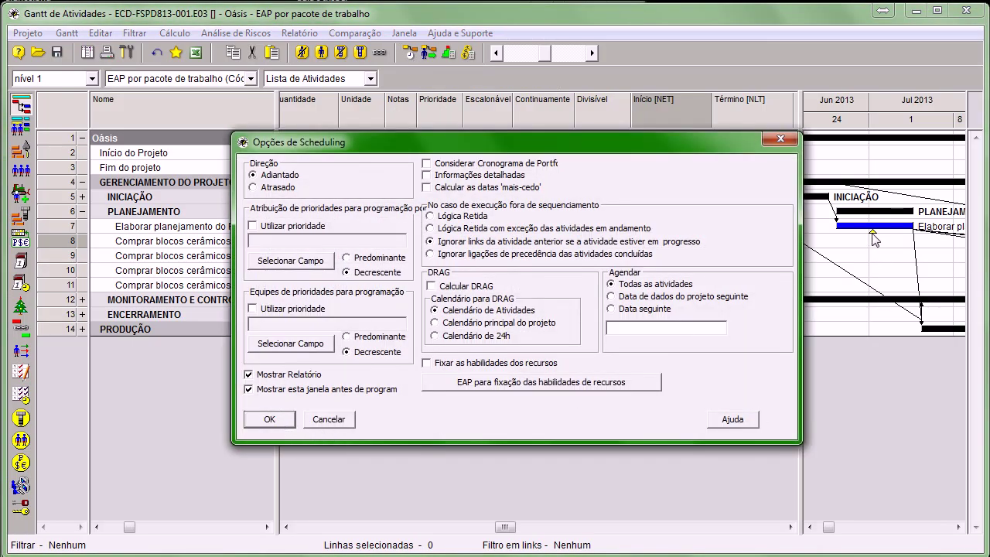
pyautogui.click(271, 420)
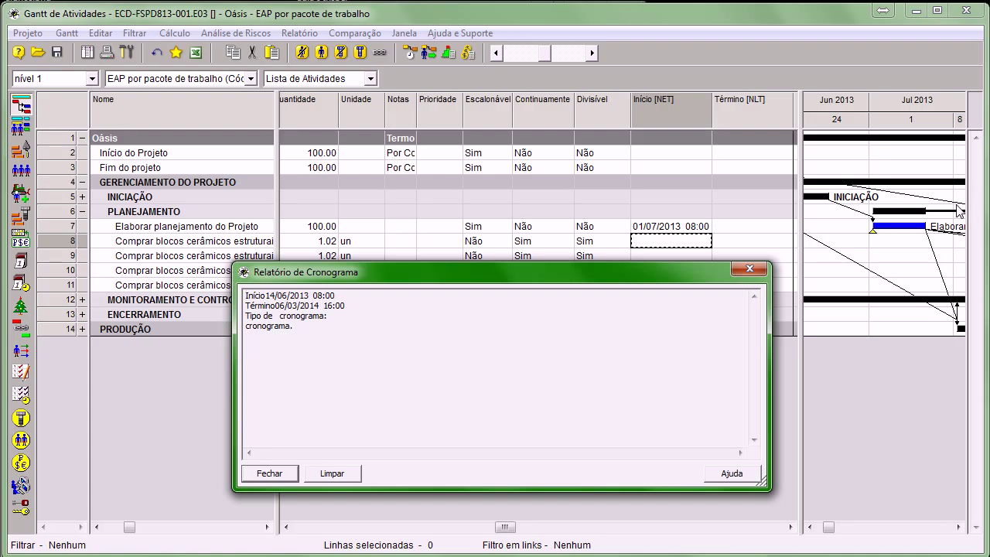
pyautogui.click(289, 480)
# Clear the Início [NET] date of Elaborar planejamento do Projeto and recalculate the schedule with the same options.
pyautogui.click(684, 229)
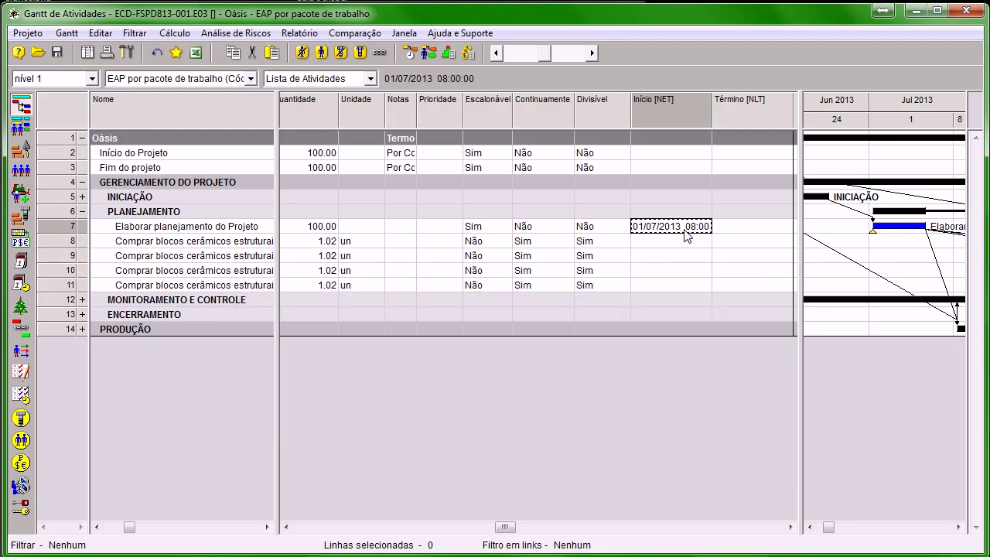
pyautogui.press('Delete')
pyautogui.click(684, 239)
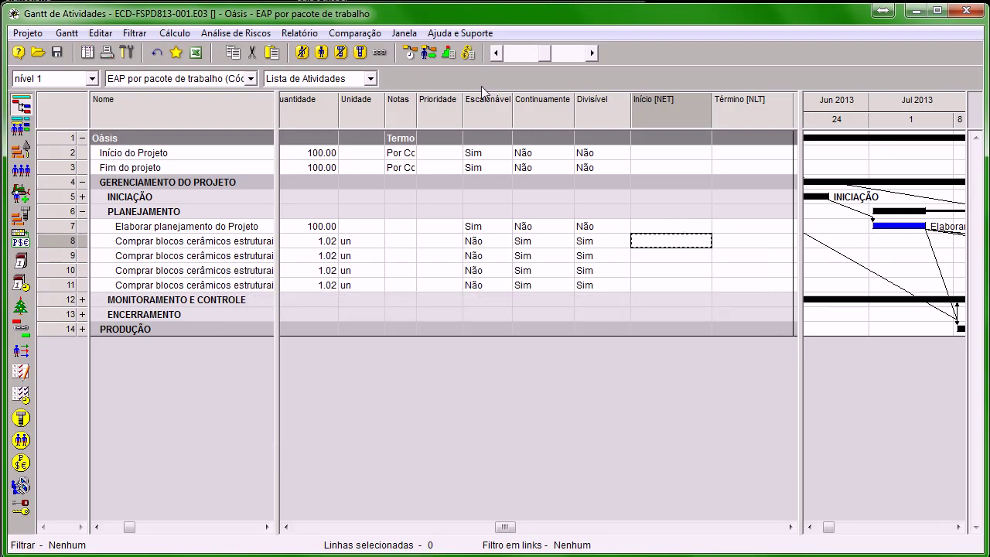
pyautogui.click(411, 53)
pyautogui.click(271, 423)
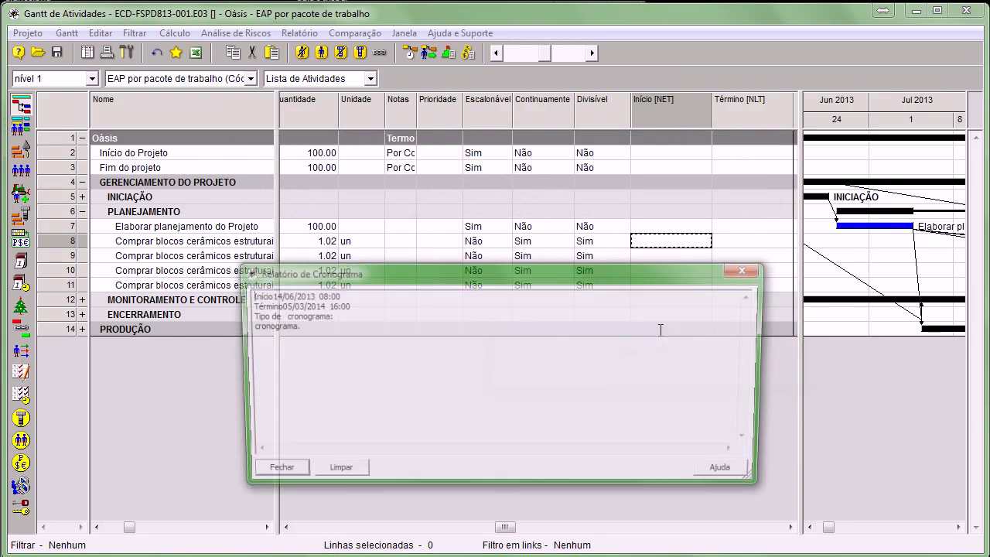
pyautogui.click(749, 268)
# Resize the table pane against the Gantt chart until the Início [NET] and Término [NLT] columns show completely.
pyautogui.moveTo(805, 297); pyautogui.dragTo(630, 308)
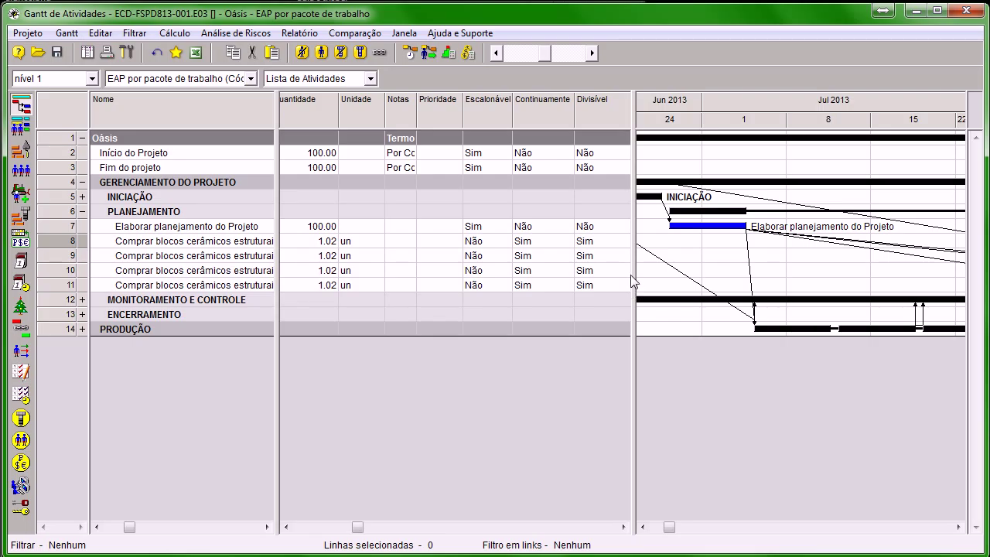
pyautogui.moveTo(632, 278); pyautogui.dragTo(741, 379)
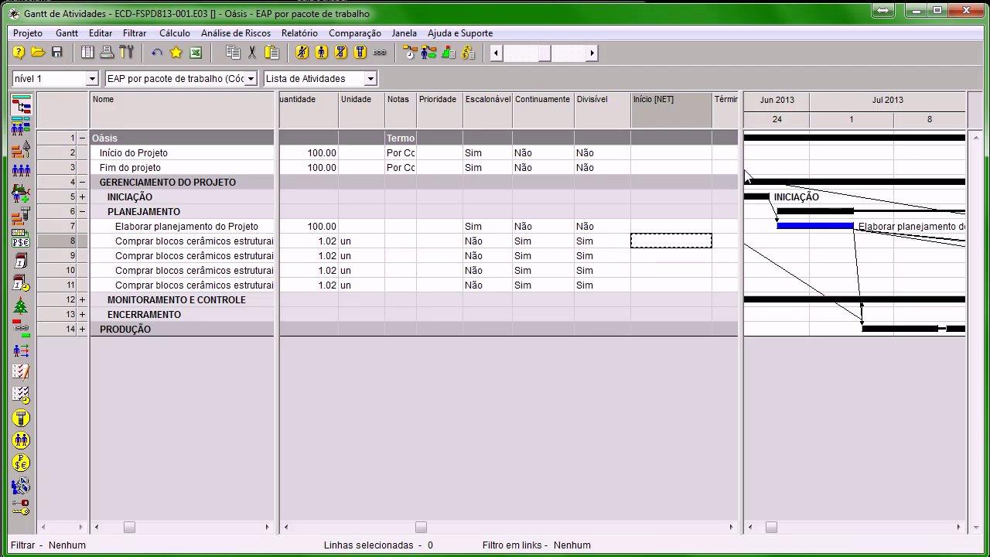
pyautogui.moveTo(740, 177); pyautogui.dragTo(802, 286)
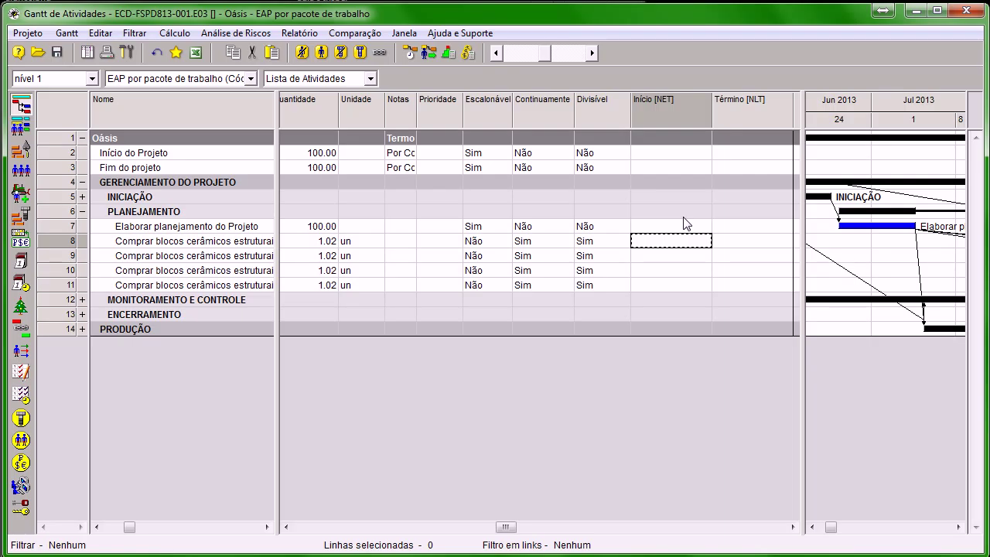
pyautogui.moveTo(803, 231); pyautogui.dragTo(853, 240)
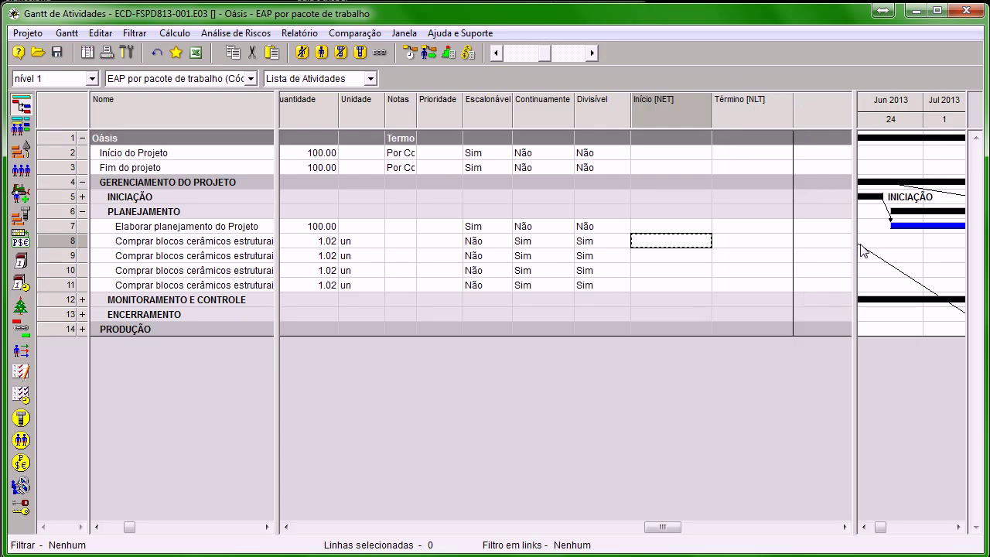
# Widen the first pane so Nível, Código, Código EAP and Nome show beside the Tipo DPH column.
pyautogui.moveTo(662, 526); pyautogui.dragTo(268, 506)
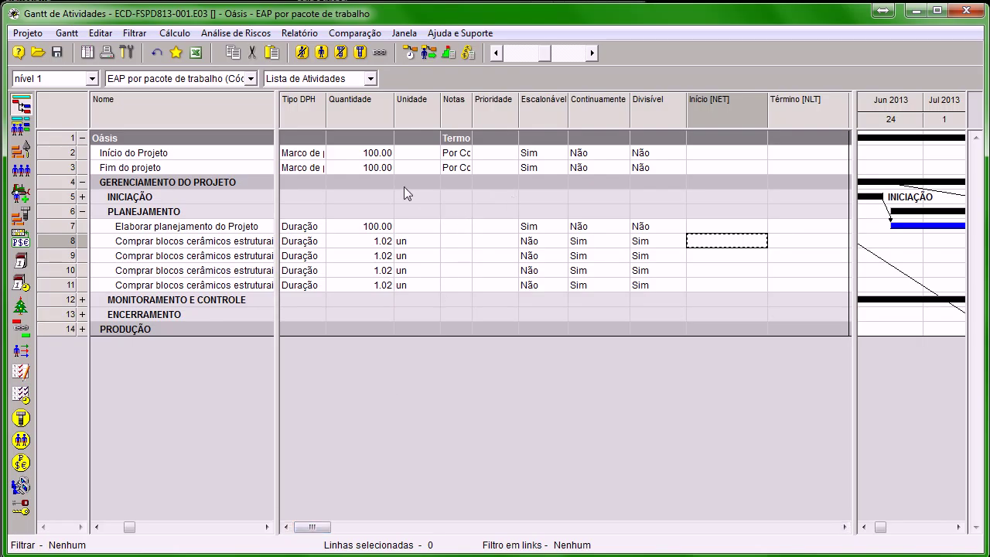
pyautogui.moveTo(279, 181); pyautogui.dragTo(814, 118)
pyautogui.doubleClick(809, 113)
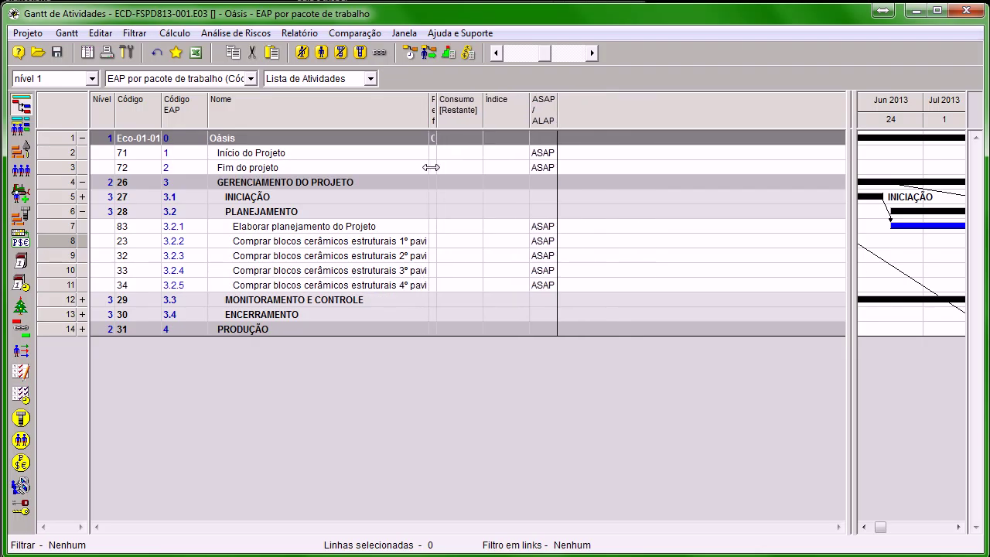
pyautogui.moveTo(848, 211); pyautogui.dragTo(383, 210)
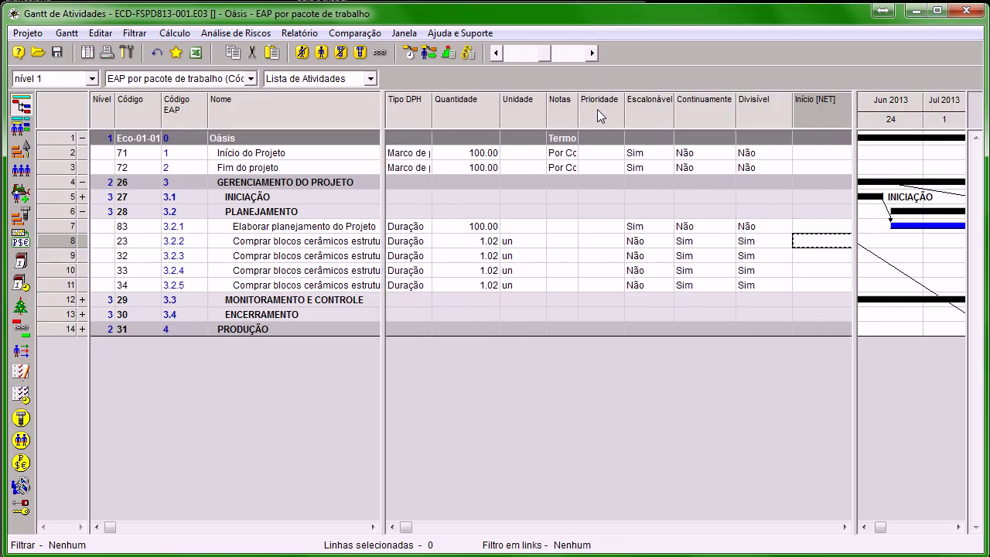
# Find the standard field Duração, Dias [Restante] and show it as a column before Prioridade.
pyautogui.rightClick(597, 109)
pyautogui.click(631, 121)
pyautogui.write('du')
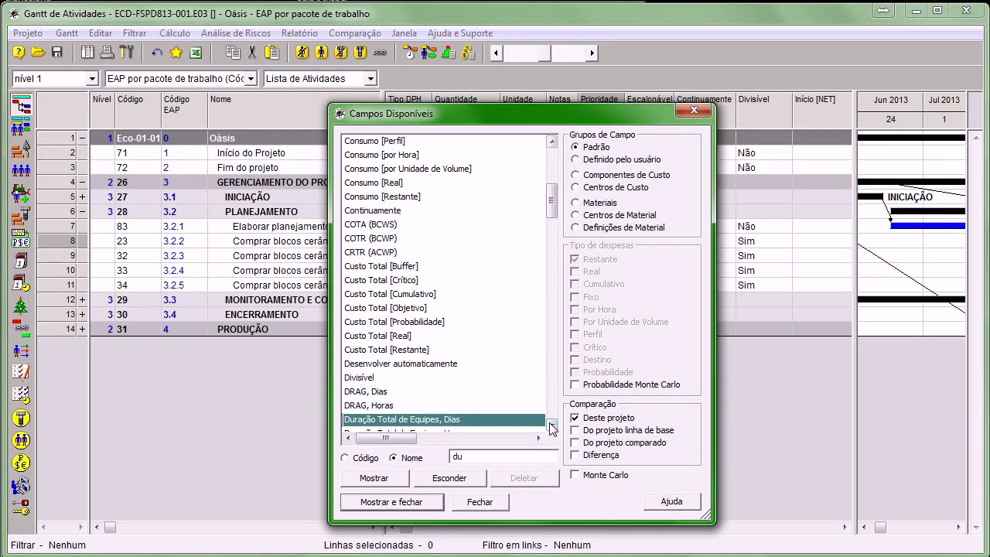
pyautogui.click(552, 423)
pyautogui.click(551, 424)
pyautogui.click(551, 424)
pyautogui.click(551, 424)
pyautogui.click(551, 424)
pyautogui.click(552, 424)
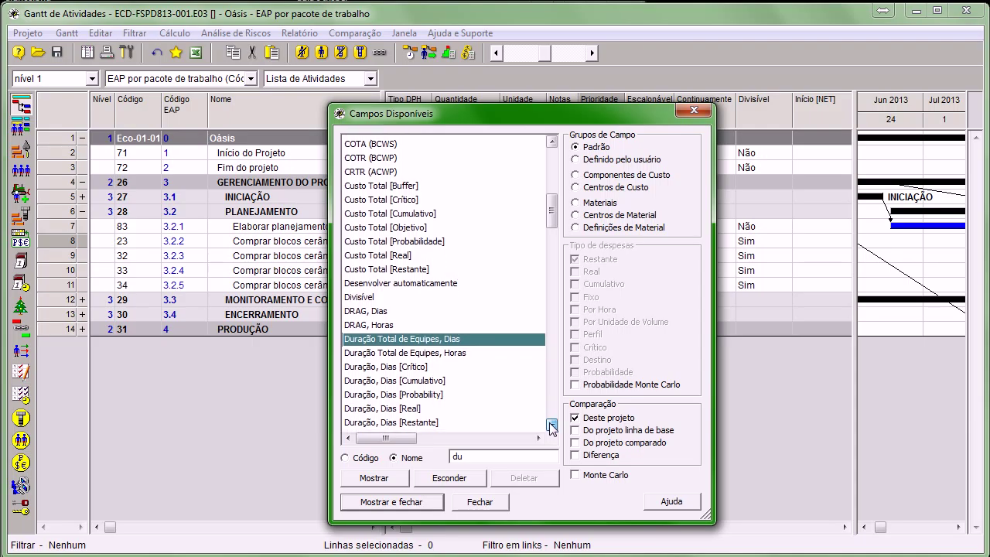
pyautogui.click(426, 419)
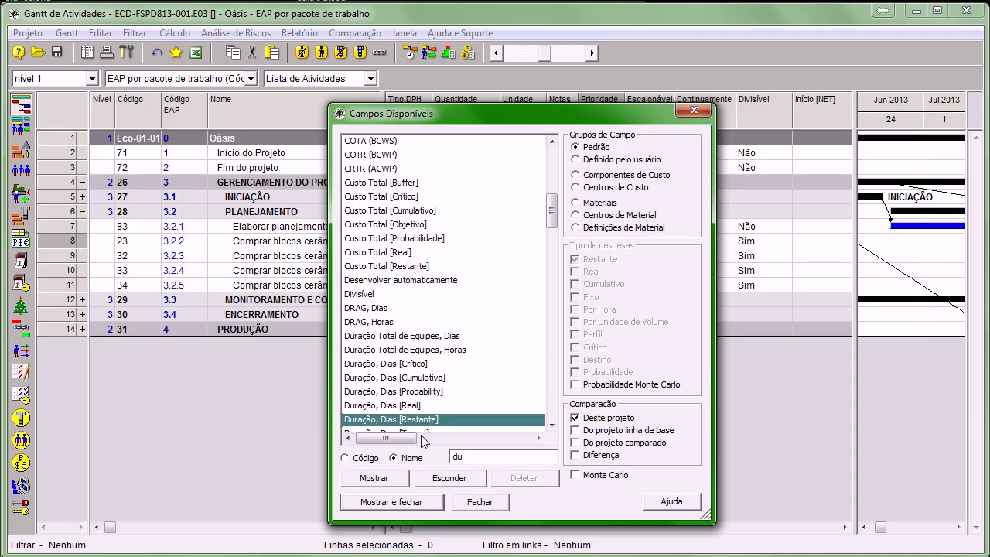
pyautogui.click(379, 478)
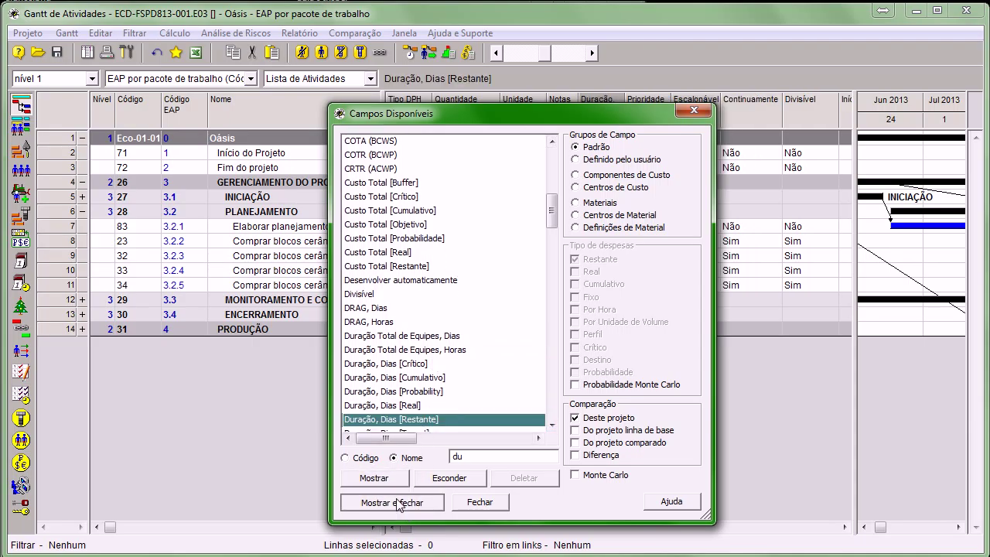
pyautogui.click(403, 504)
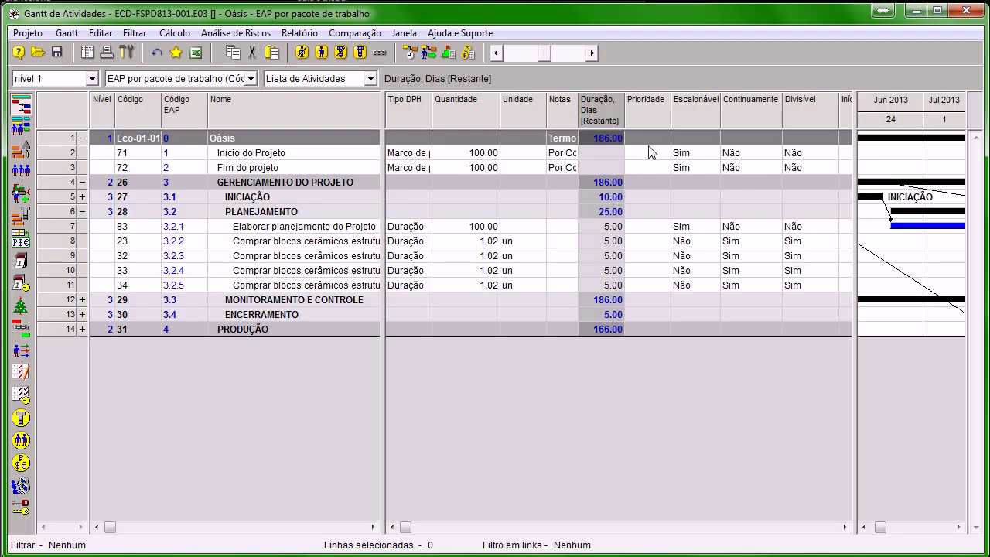
# Narrow the Prioridade, Escalonável, Continuamente, Divisível, Início [NET] and Término [NLT] columns so they all fit in the pane.
pyautogui.moveTo(671, 105)
pyautogui.mouseDown()
pyautogui.moveTo(650, 104)
pyautogui.moveTo(670, 104)
pyautogui.mouseUp()
pyautogui.click(695, 100)
pyautogui.moveTo(732, 116); pyautogui.dragTo(699, 124)
pyautogui.moveTo(781, 124); pyautogui.dragTo(720, 124)
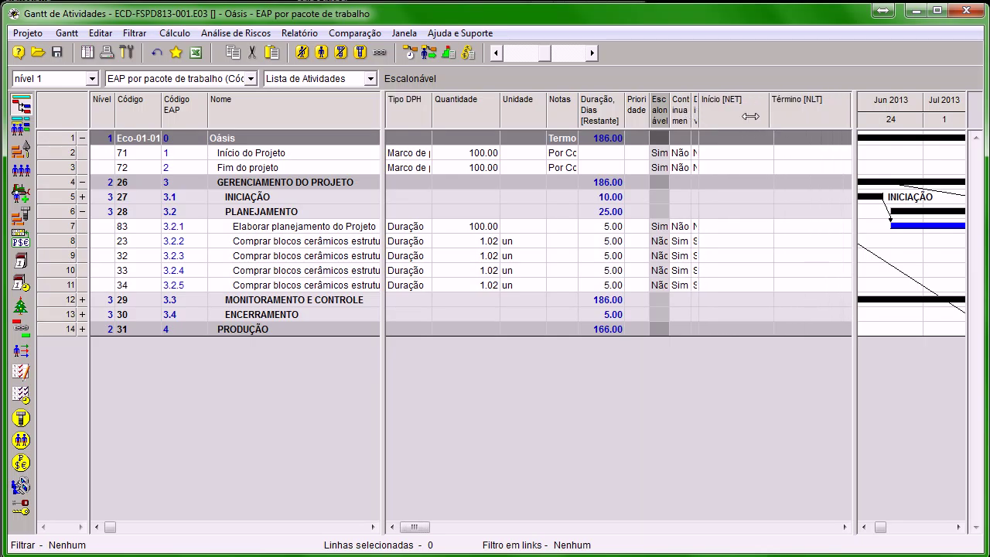
pyautogui.moveTo(800, 117); pyautogui.dragTo(741, 117)
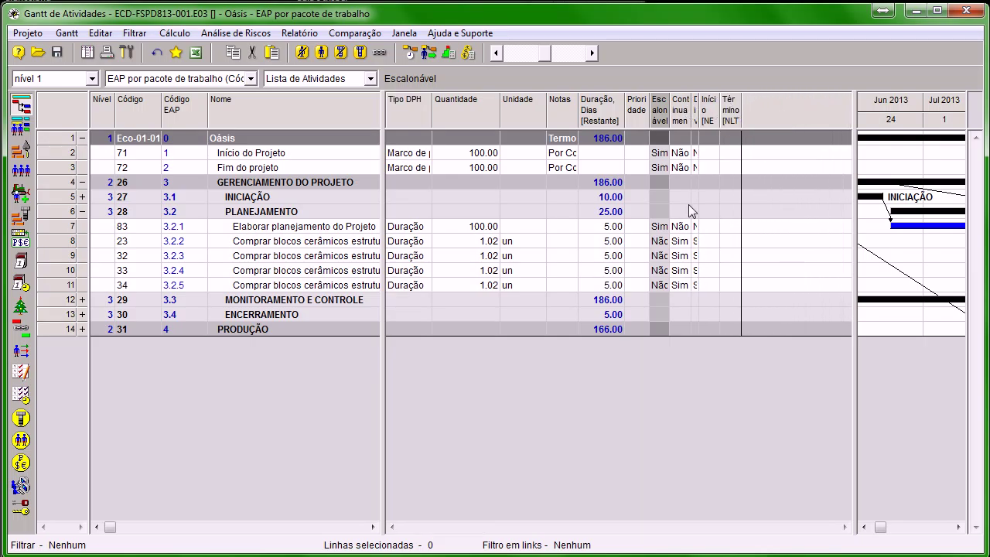
# Examine the remaining durations of the PLANEJAMENTO activities and the code of Elaborar planejamento do Projeto.
pyautogui.click(611, 229)
pyautogui.click(612, 284)
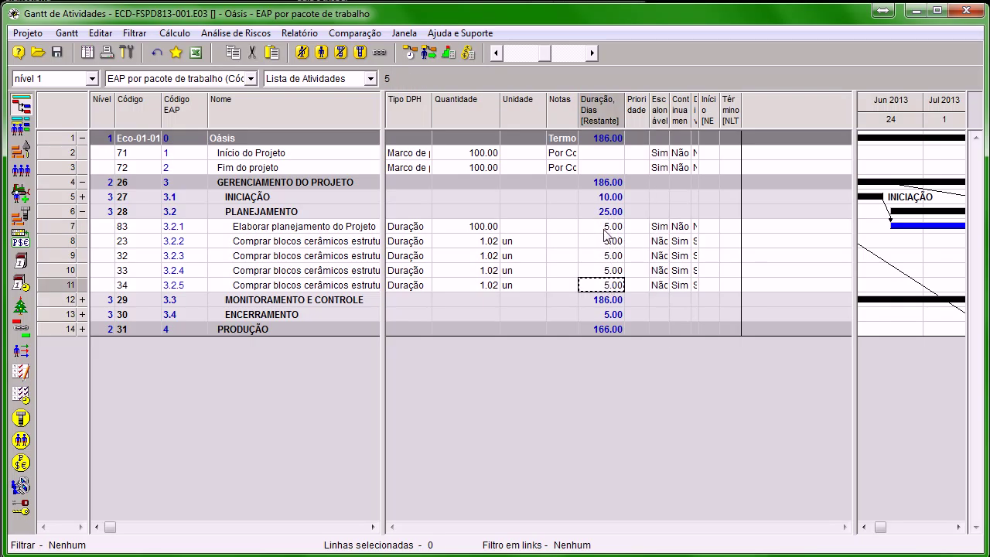
pyautogui.click(607, 226)
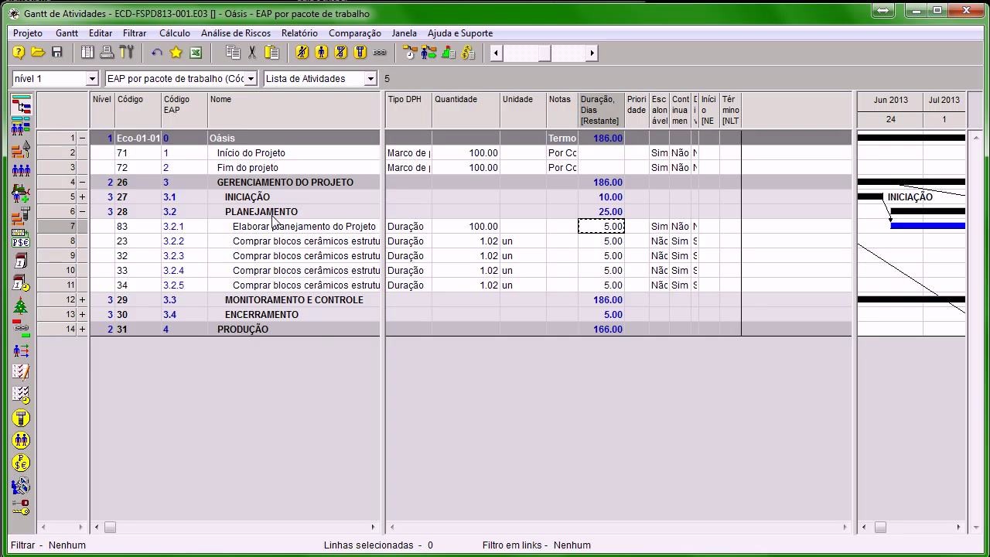
pyautogui.click(134, 232)
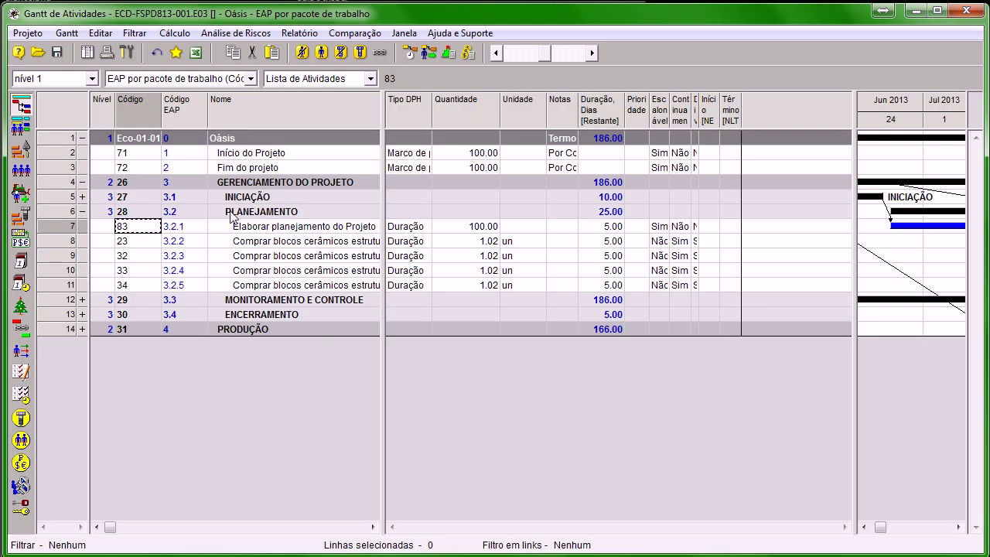
# Enlarge the Gantt chart to view it, then shrink it and widen the first pane to reveal the ASAP / ALAP column.
pyautogui.moveTo(856, 377); pyautogui.dragTo(526, 379)
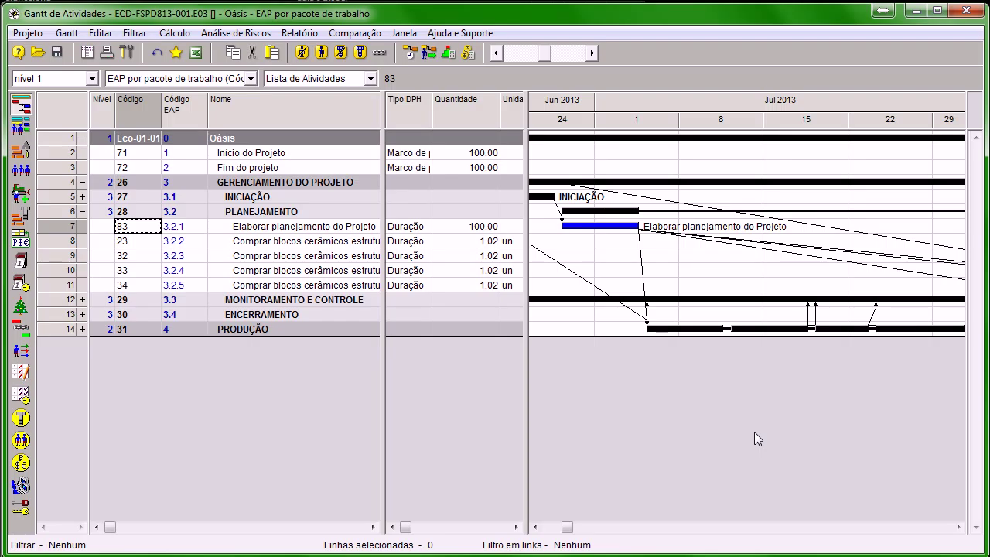
pyautogui.click(352, 80)
pyautogui.click(353, 82)
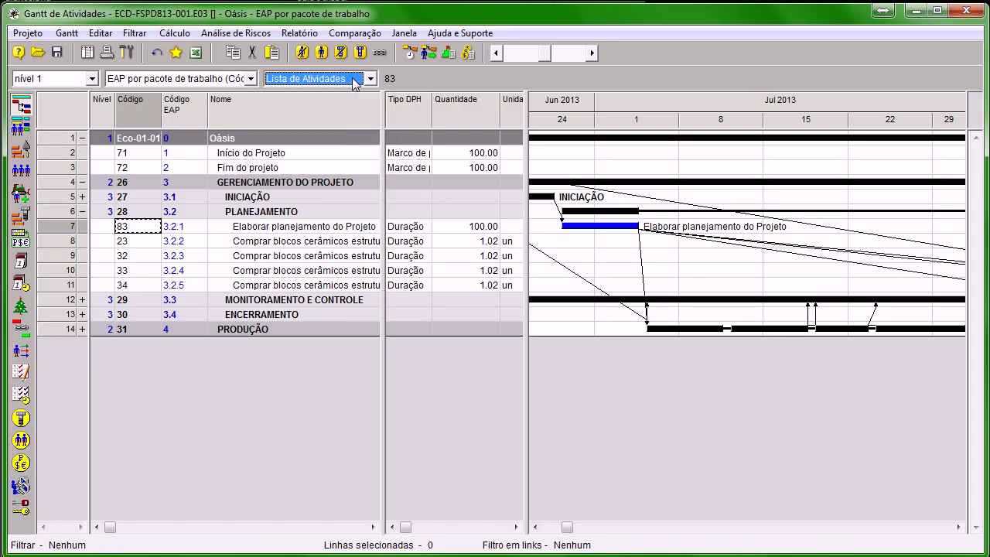
pyautogui.moveTo(527, 294); pyautogui.dragTo(874, 292)
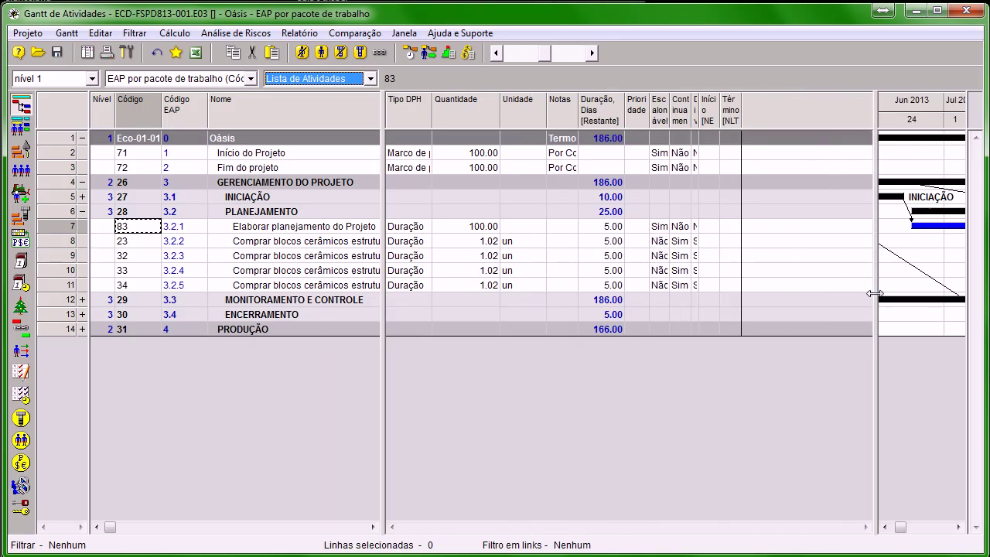
pyautogui.moveTo(383, 283); pyautogui.dragTo(758, 315)
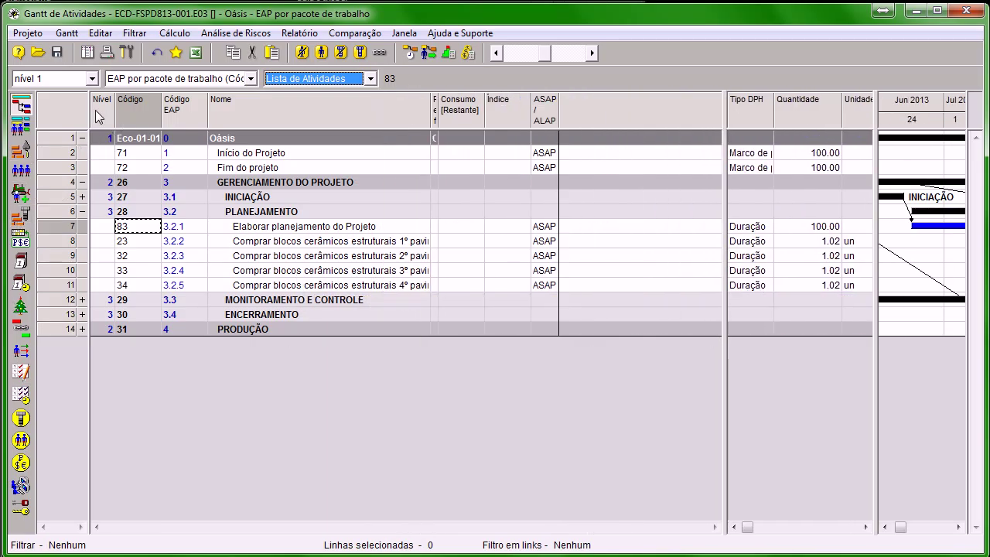
# Select all rows and expand the whole work breakdown structure down to the Atividades level.
pyautogui.click(64, 118)
pyautogui.click(91, 78)
pyautogui.click(81, 78)
pyautogui.click(82, 79)
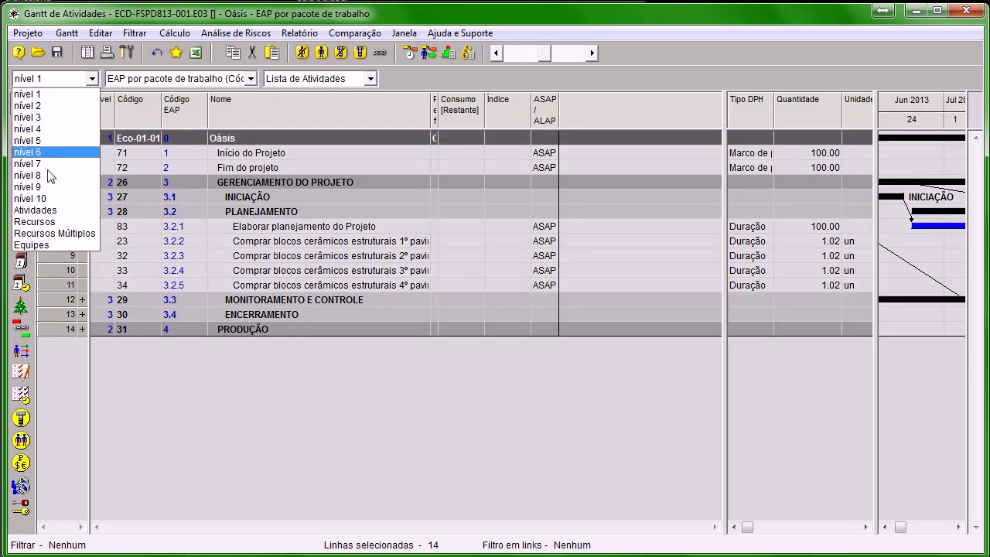
pyautogui.click(39, 214)
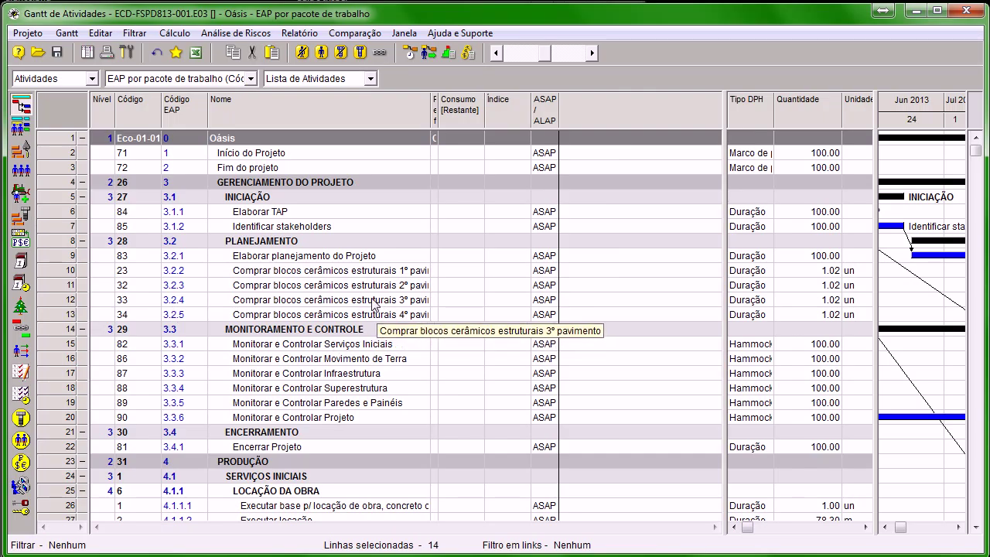
# Narrow the first pane to end just after the Nome column, leaving the duration and constraint columns in the second pane.
pyautogui.click(338, 302)
pyautogui.moveTo(723, 282); pyautogui.dragTo(546, 152)
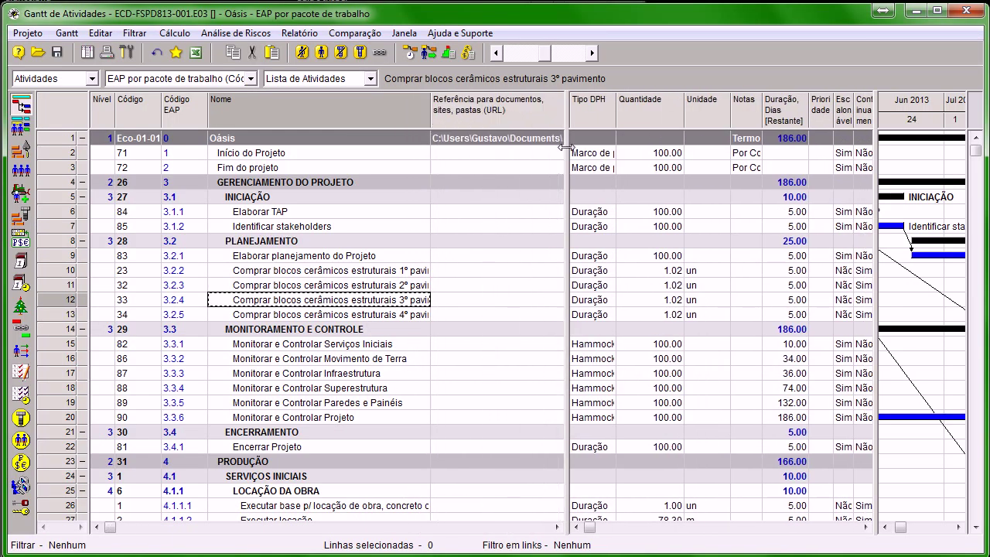
pyautogui.click(564, 184)
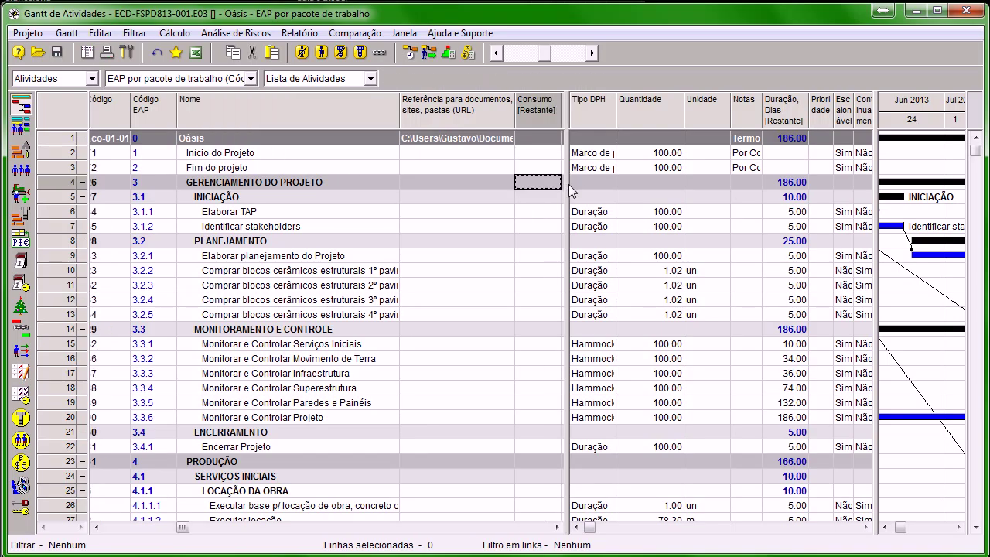
pyautogui.moveTo(565, 184); pyautogui.dragTo(404, 185)
pyautogui.moveTo(128, 527); pyautogui.dragTo(110, 527)
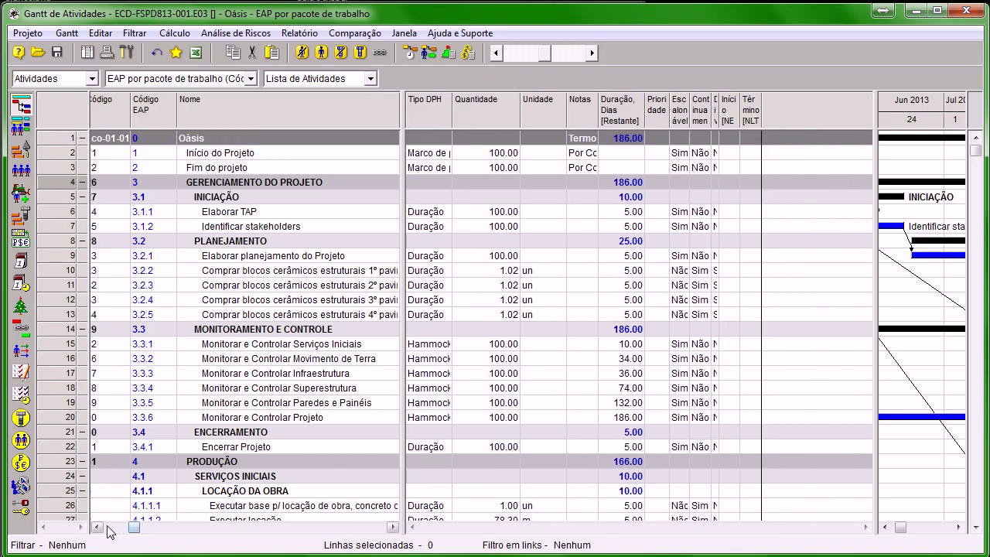
pyautogui.moveTo(400, 405); pyautogui.dragTo(449, 416)
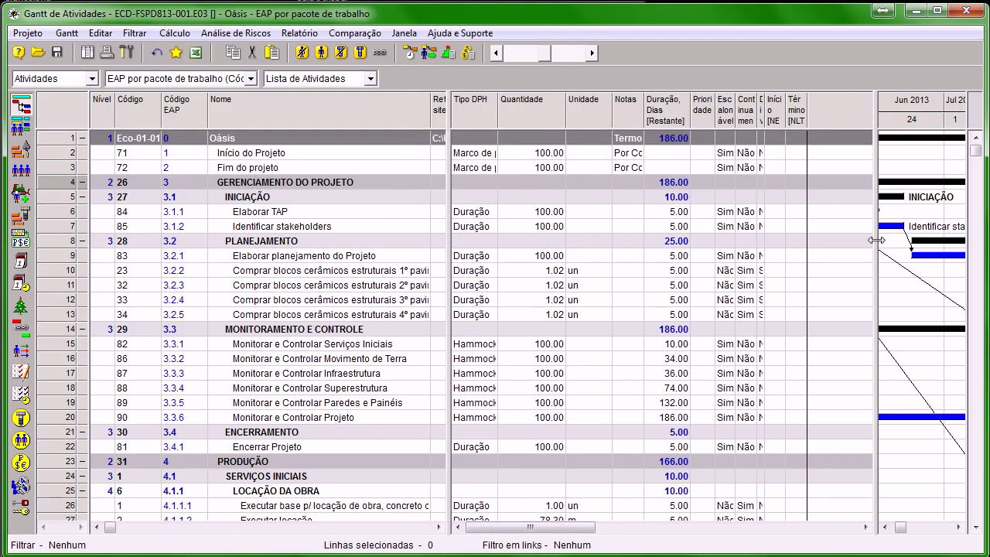
# Enlarge the Gantt chart over the second pane, compress its time scale and show it from June 2013.
pyautogui.moveTo(880, 246); pyautogui.dragTo(456, 248)
pyautogui.moveTo(542, 53); pyautogui.dragTo(534, 55)
pyautogui.moveTo(507, 529); pyautogui.dragTo(462, 533)
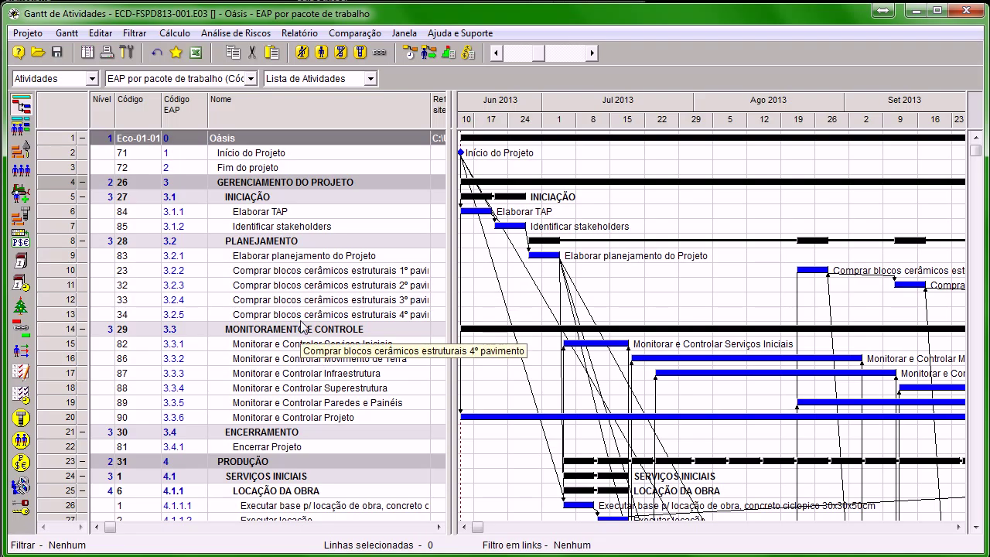
# Examine the GERENCIAMENTO DO PROJETO phases and their activities alongside the first PRODUÇÃO phases, ending on the PLANEJAMENTO phase.
pyautogui.click(82, 182)
pyautogui.click(82, 182)
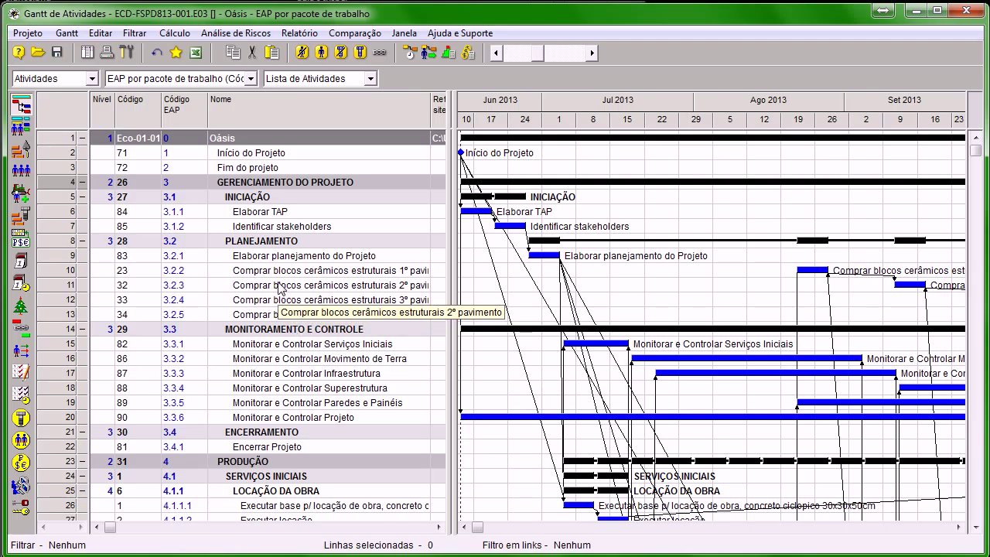
pyautogui.scroll(-2, 305, 288)
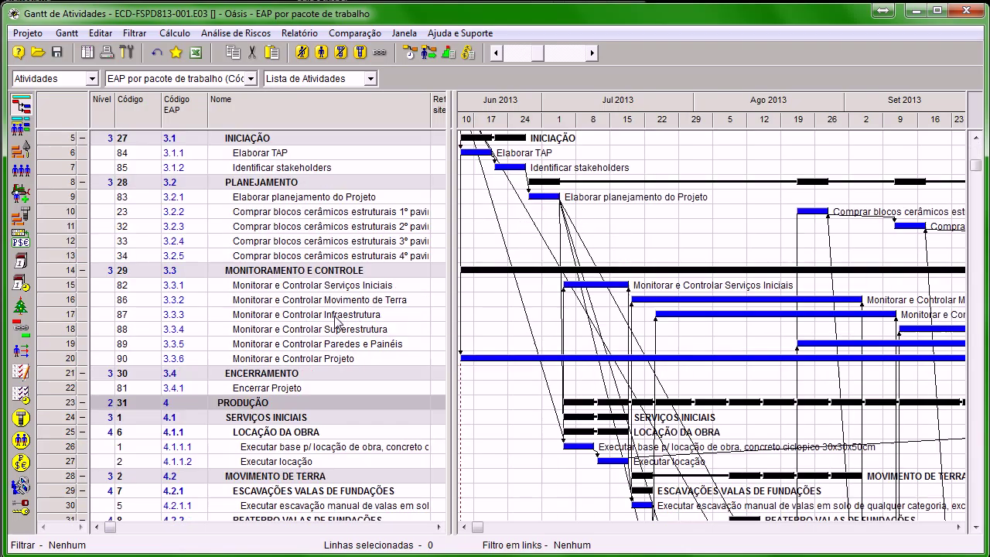
pyautogui.scroll(-4, 271, 207)
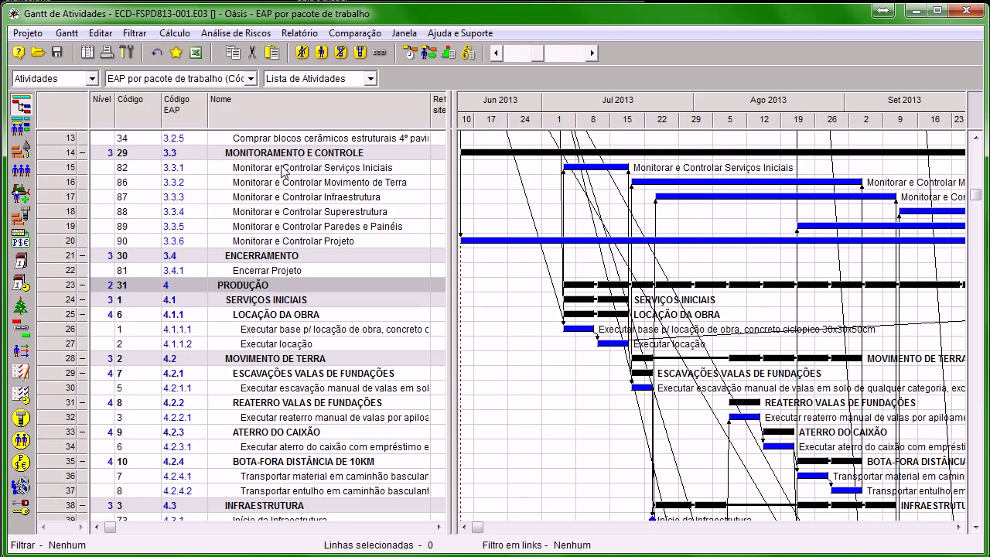
pyautogui.scroll(4, 340, 379)
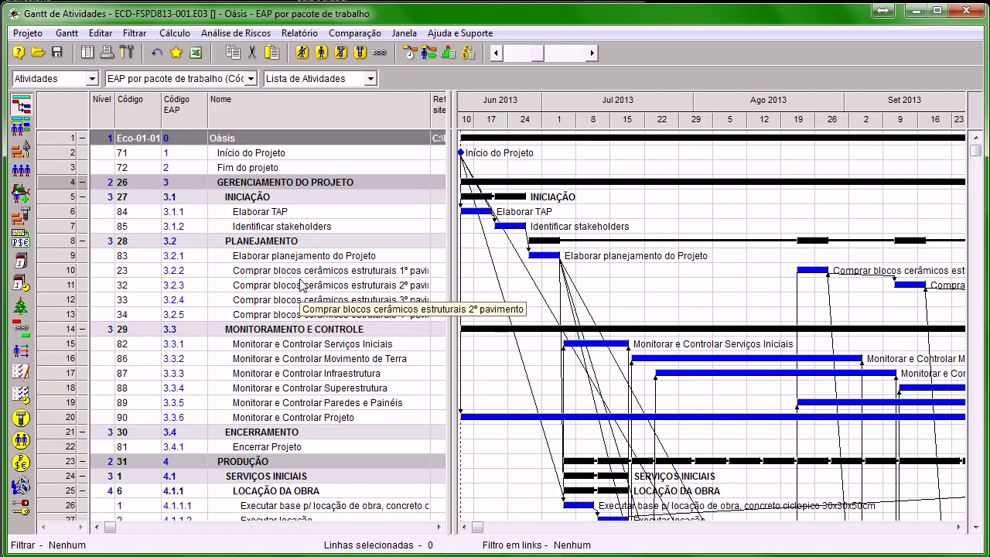
pyautogui.scroll(-2, 298, 282)
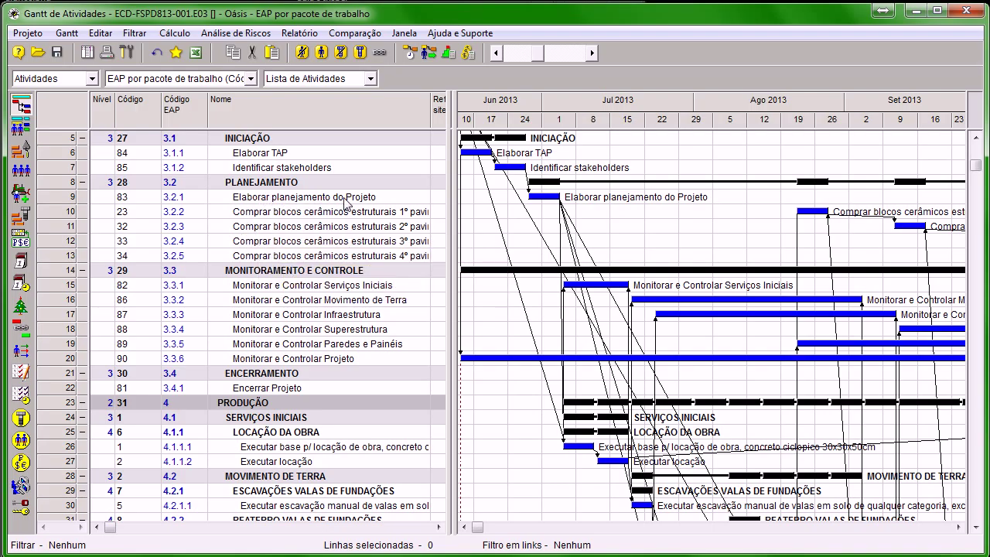
pyautogui.click(254, 185)
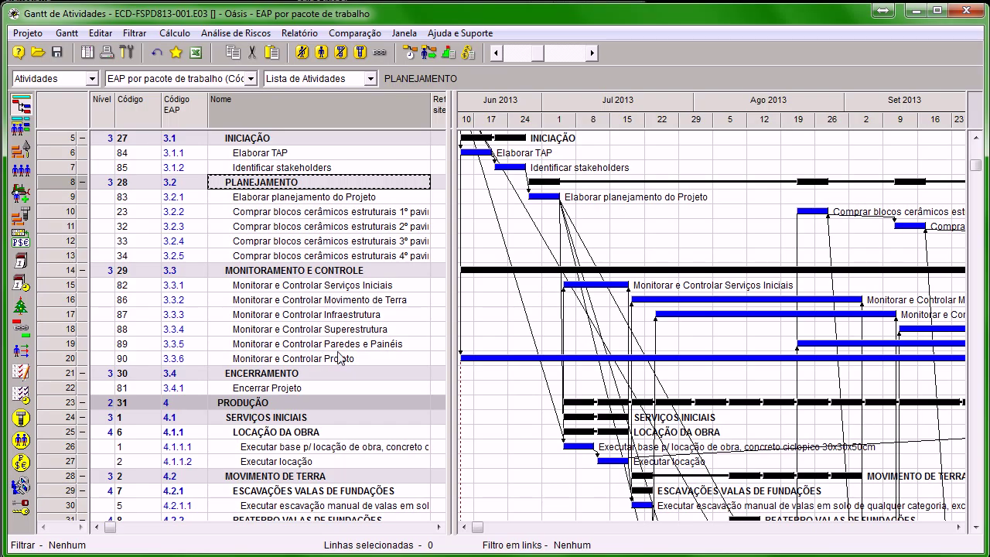
# Reveal the Tipo DPH and Quantidade columns and examine the Hammock activities under MONITORAMENTO E CONTROLE one by one.
pyautogui.moveTo(455, 324); pyautogui.dragTo(597, 328)
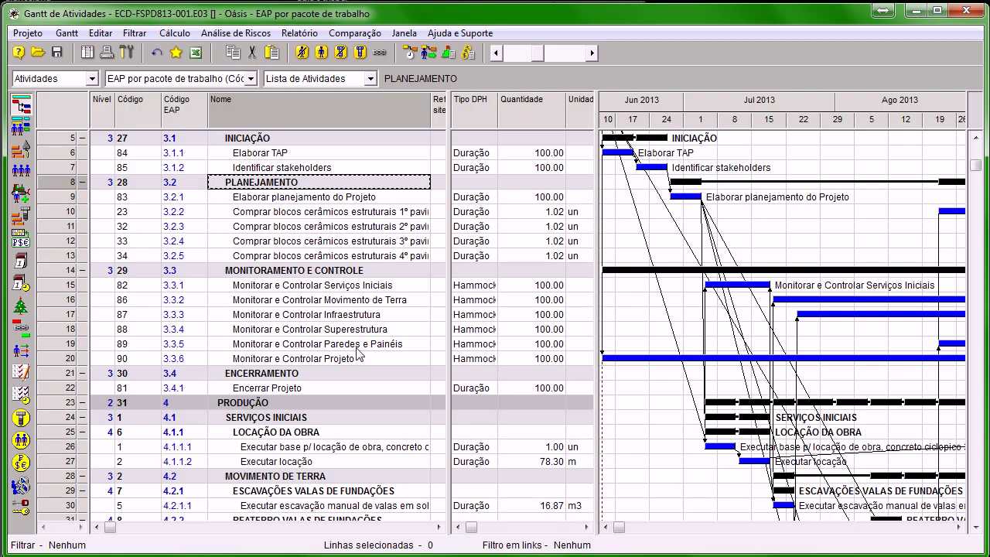
pyautogui.click(389, 284)
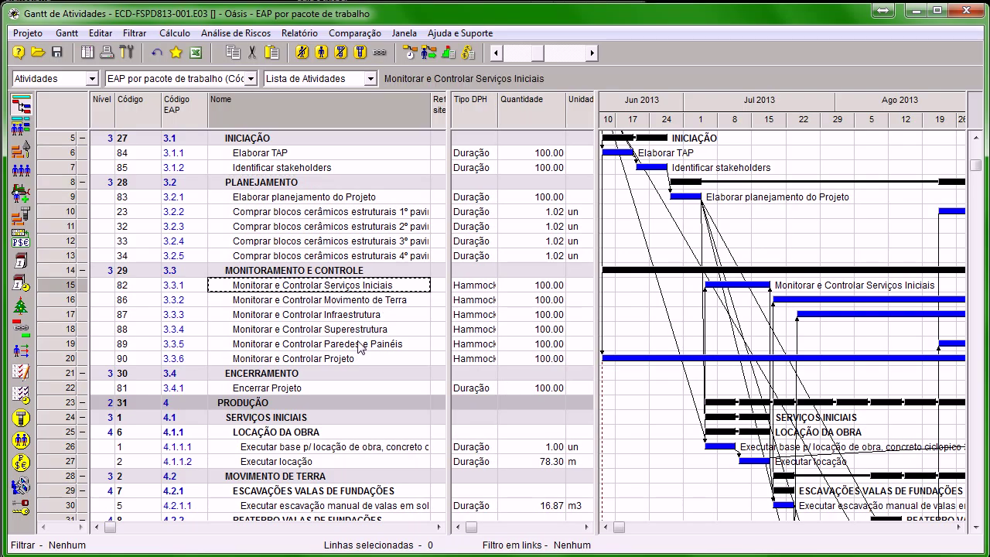
pyautogui.click(344, 360)
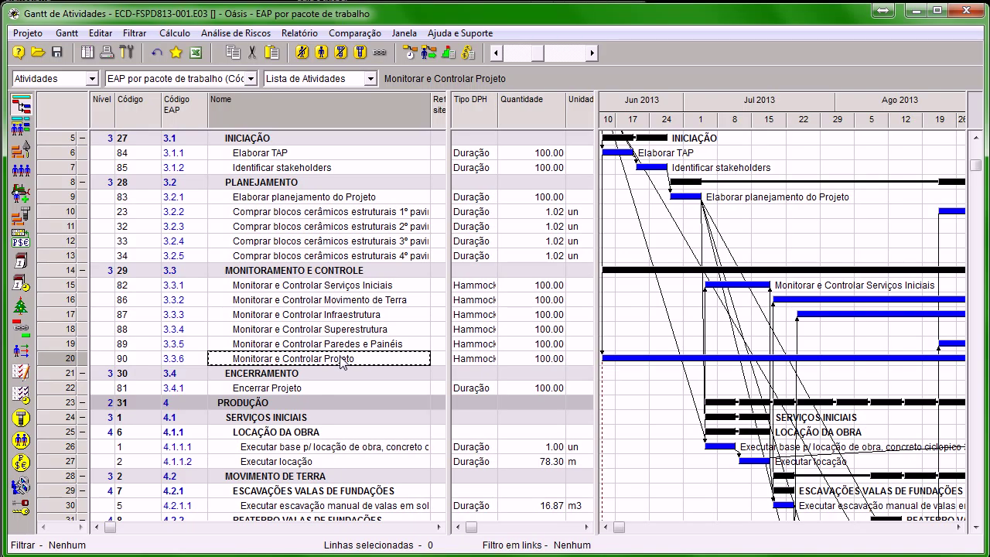
pyautogui.click(294, 288)
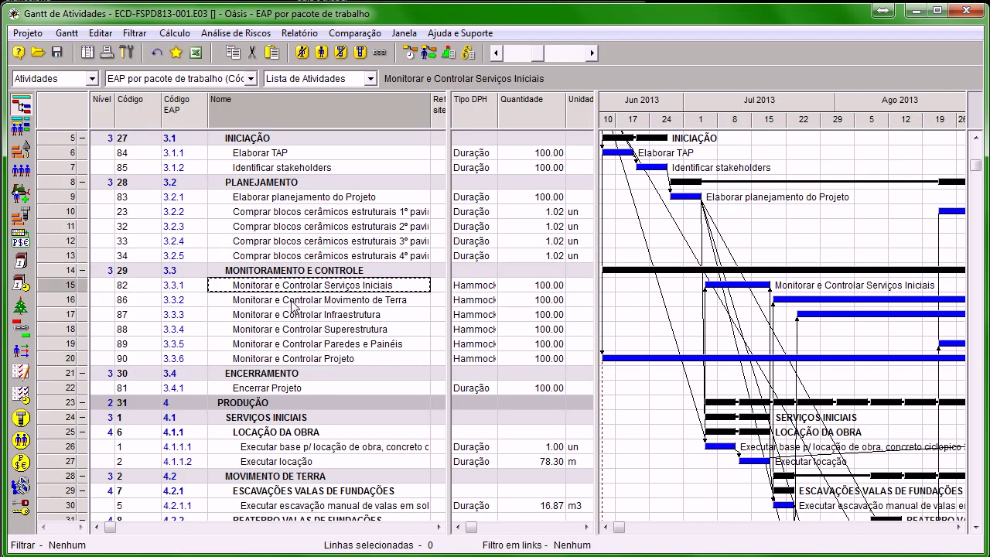
pyautogui.click(292, 301)
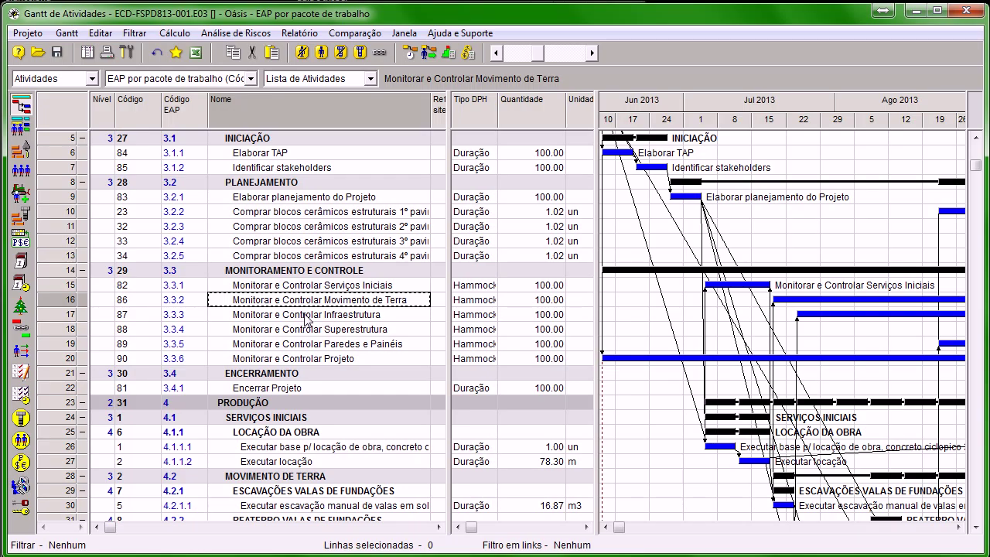
pyautogui.click(278, 290)
pyautogui.click(276, 303)
pyautogui.click(276, 319)
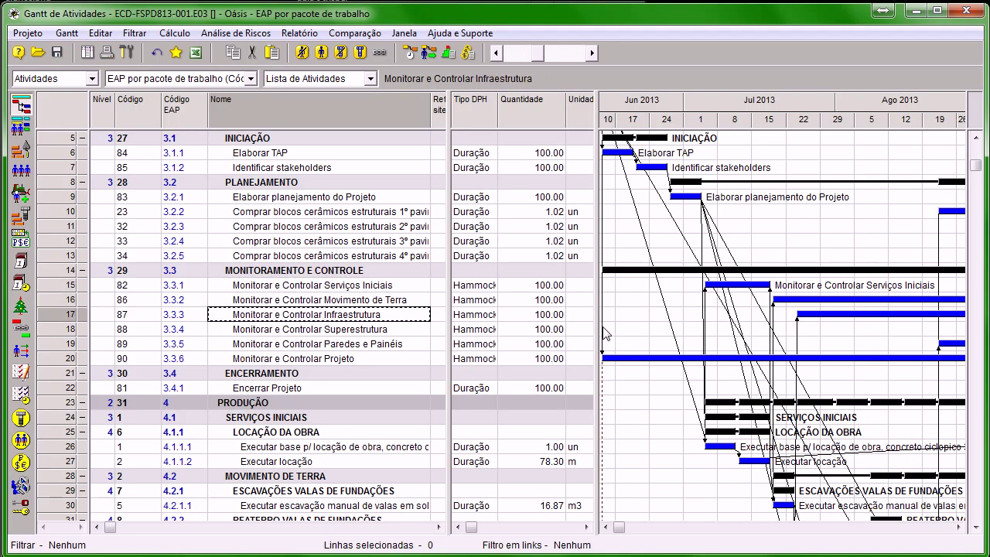
# Enlarge the Gantt chart again and examine the bar of Monitorar e Controlar Projeto from the start of the project.
pyautogui.moveTo(601, 329); pyautogui.dragTo(464, 331)
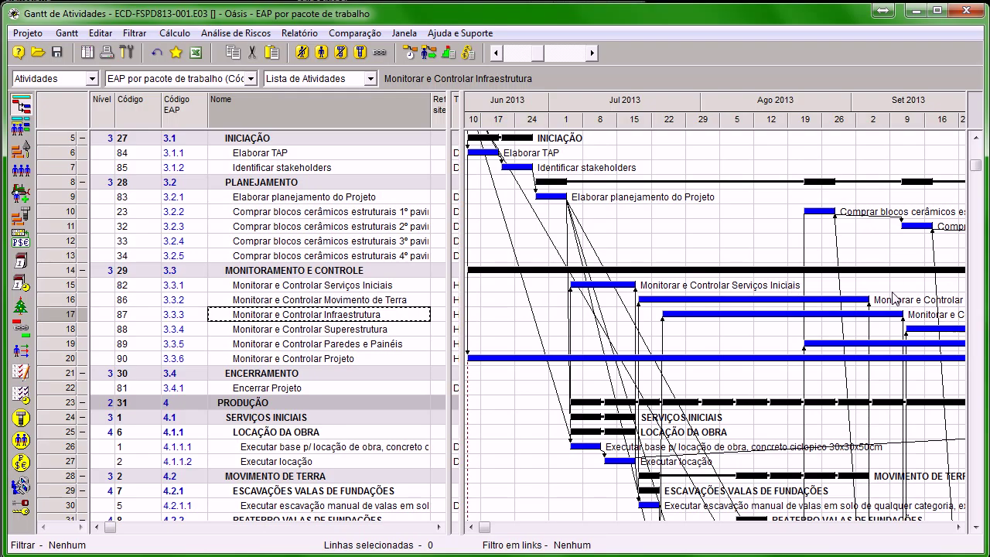
pyautogui.click(320, 361)
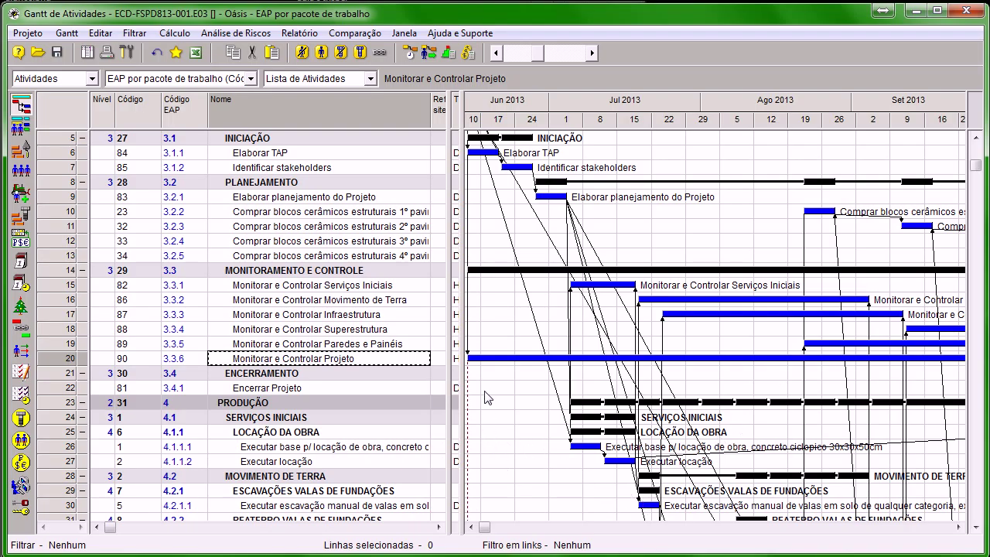
pyautogui.moveTo(495, 529)
pyautogui.mouseDown()
pyautogui.moveTo(902, 533)
pyautogui.moveTo(480, 532)
pyautogui.mouseUp()
pyautogui.scroll(2, 325, 325)
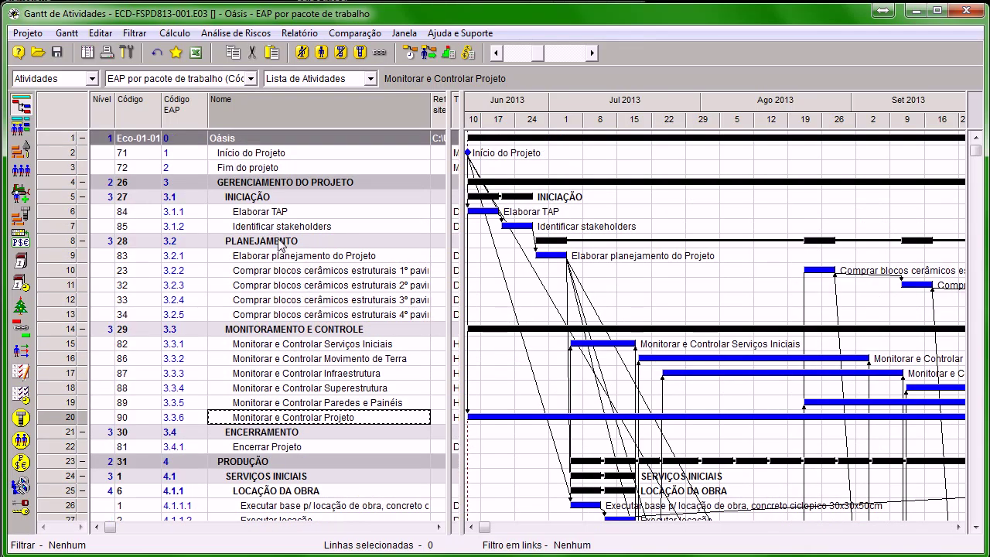
# Move the manual trench excavation activity (code 5) from ESCAVAÇÕES VALAS DE FUNDAÇÕES directly under the MOVIMENTO DE TERRA phase.
pyautogui.scroll(-5, 313, 395)
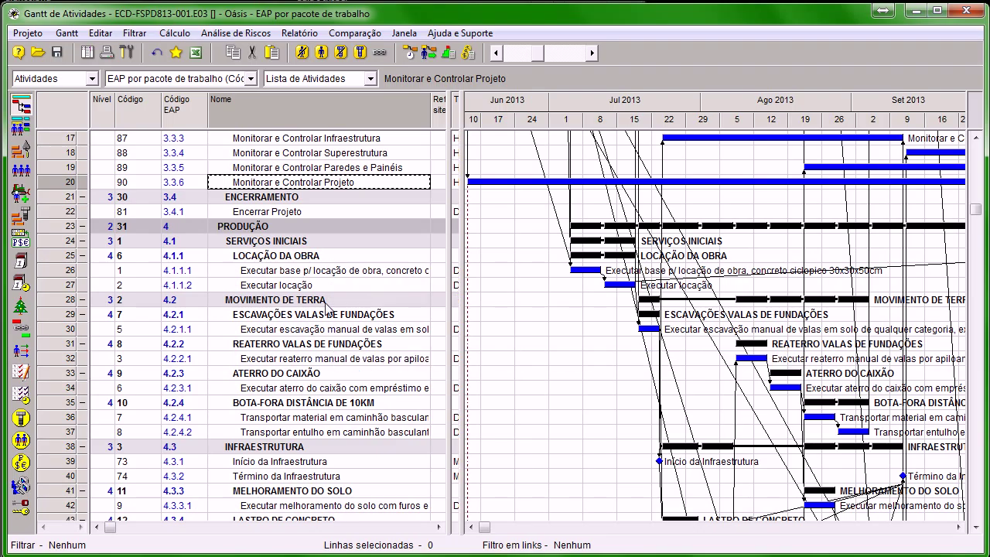
pyautogui.click(82, 314)
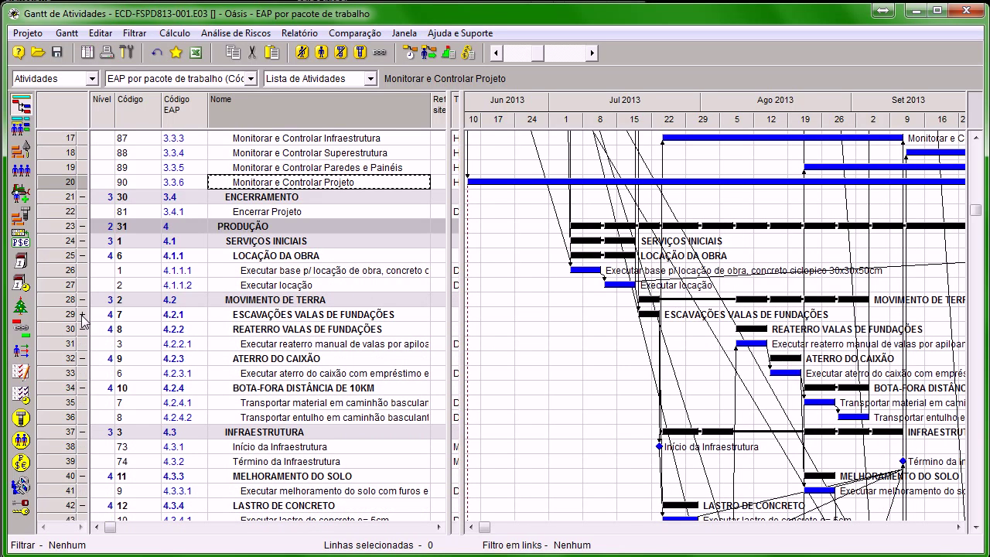
pyautogui.click(82, 314)
pyautogui.click(283, 333)
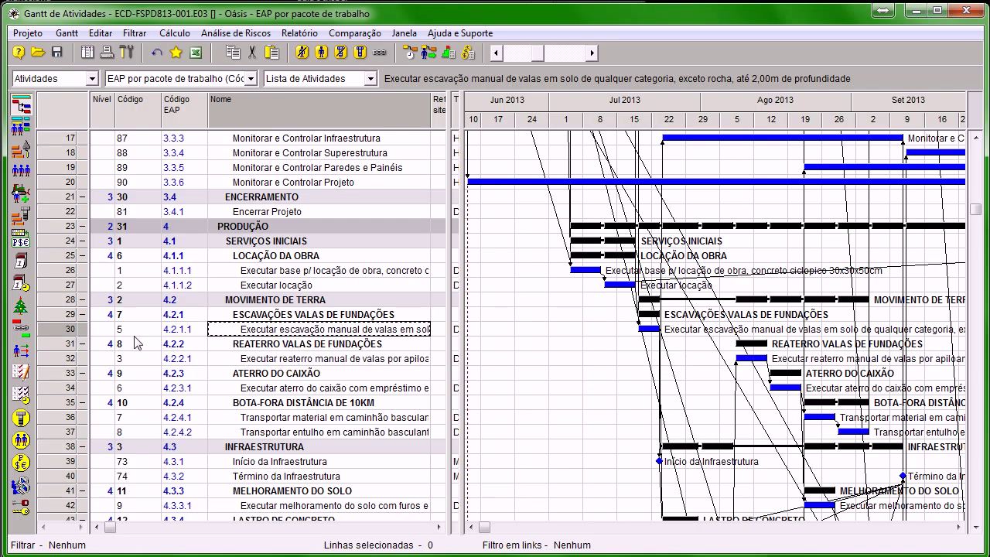
pyautogui.click(53, 333)
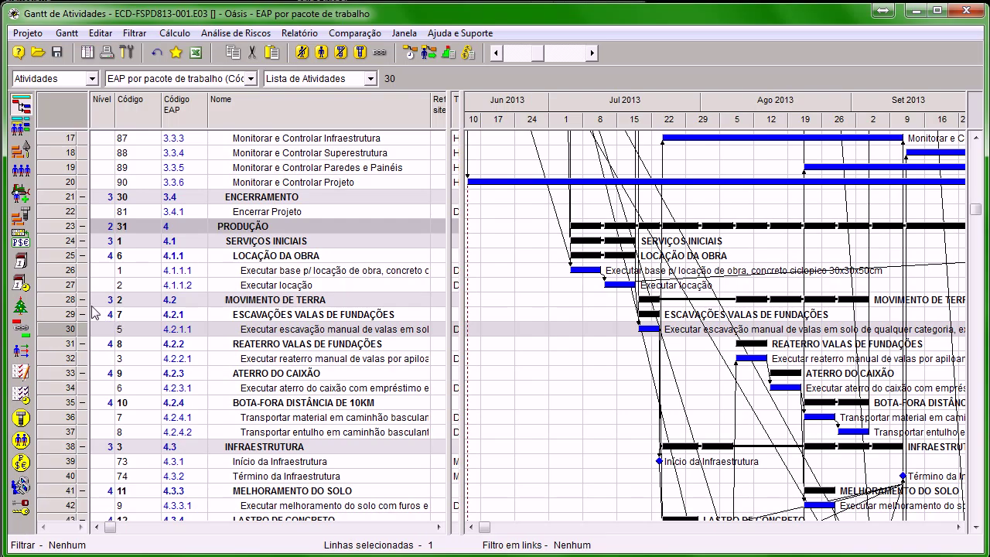
pyautogui.click(49, 306)
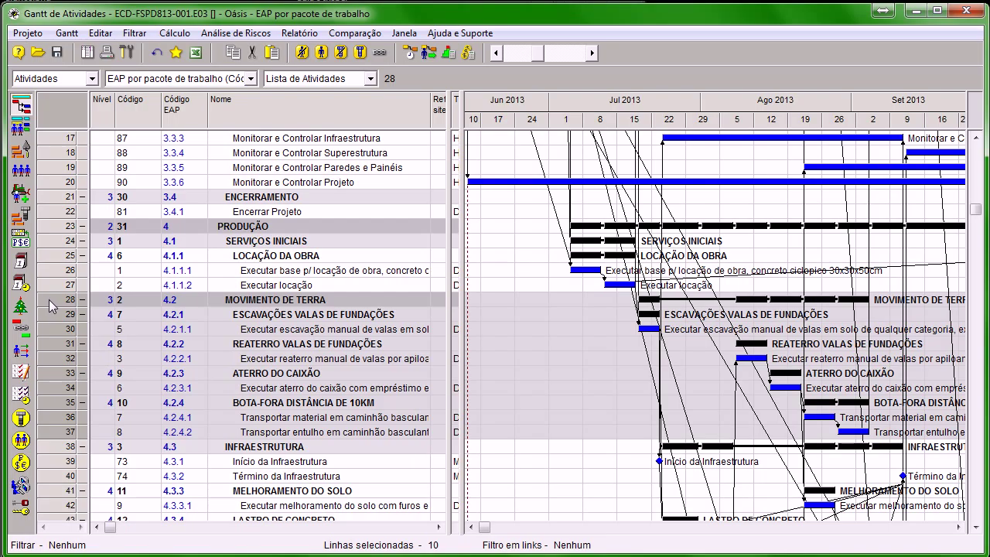
pyautogui.rightClick(53, 306)
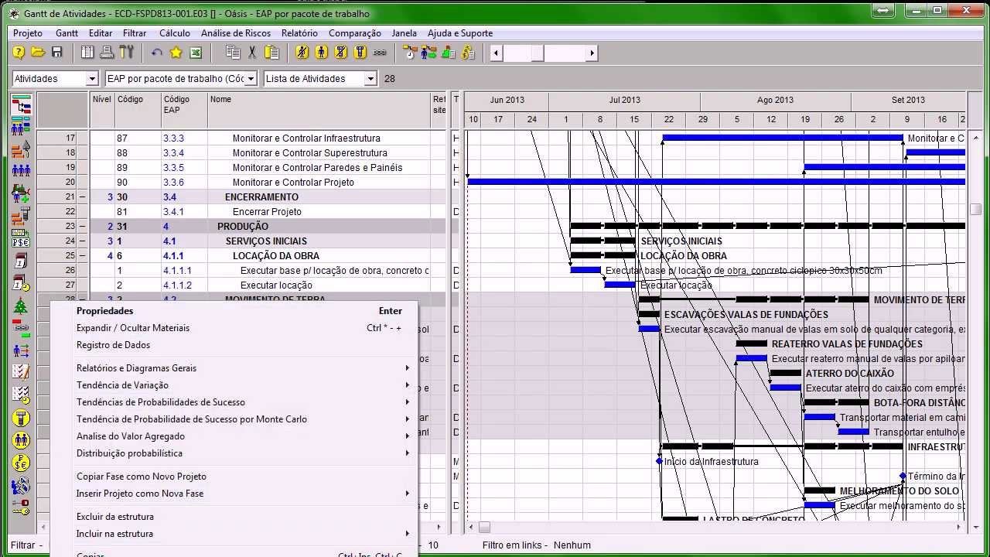
pyautogui.click(178, 314)
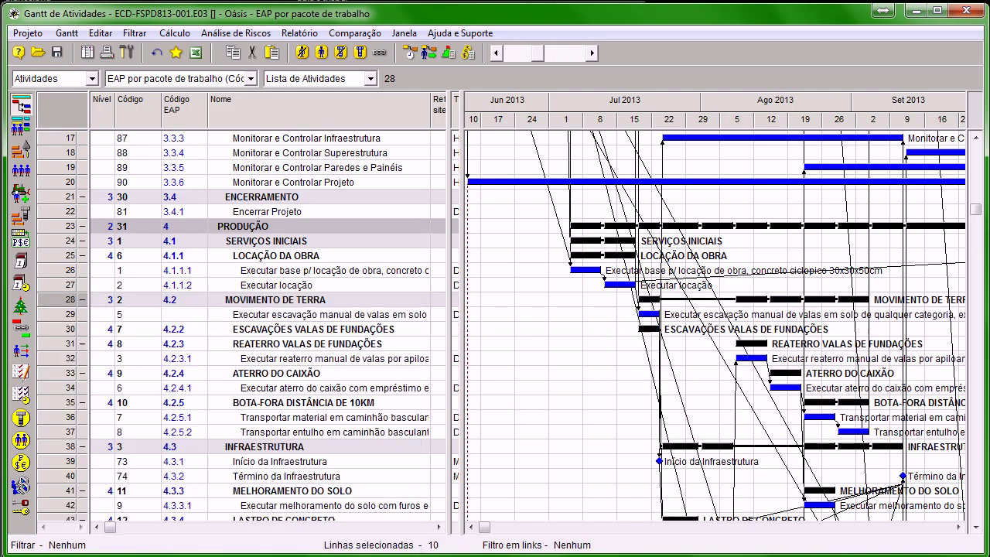
# Move the reaterro manual (code 3) and aterro do caixão (code 6) activities together directly under MOVIMENTO DE TERRA.
pyautogui.click(65, 360)
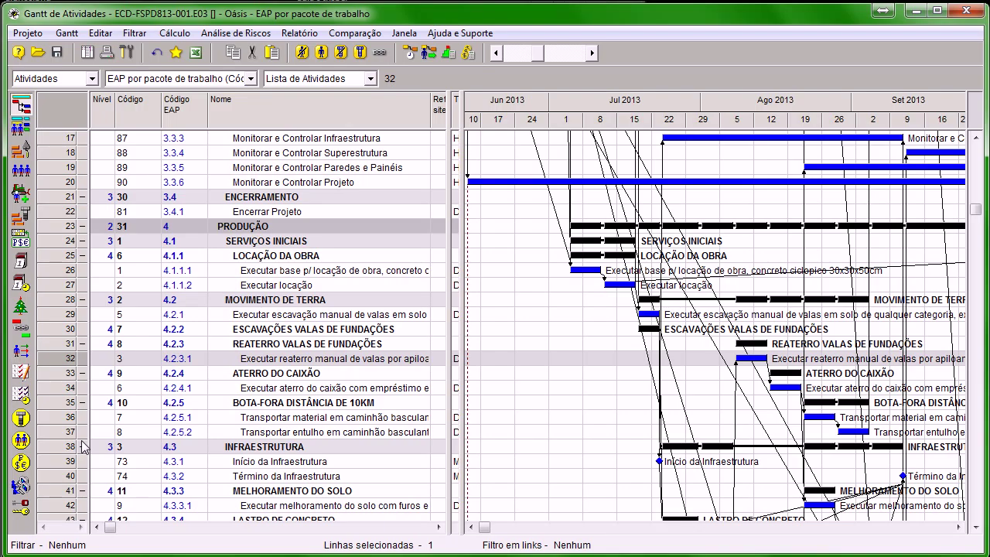
pyautogui.keyDown('shift'); pyautogui.click(61, 433); pyautogui.keyUp('shift')
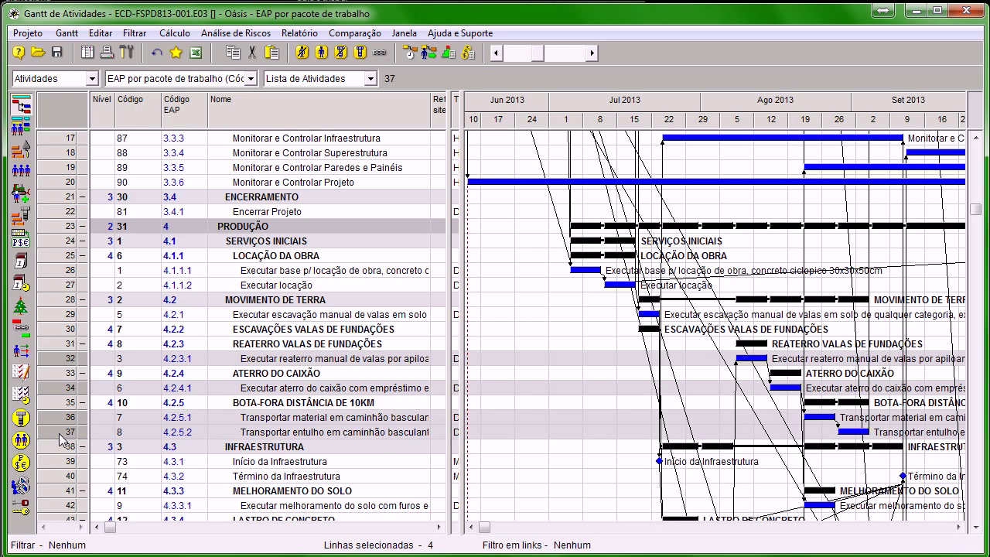
pyautogui.click(62, 359)
pyautogui.keyDown('ctrl'); pyautogui.click(68, 389); pyautogui.keyUp('ctrl')
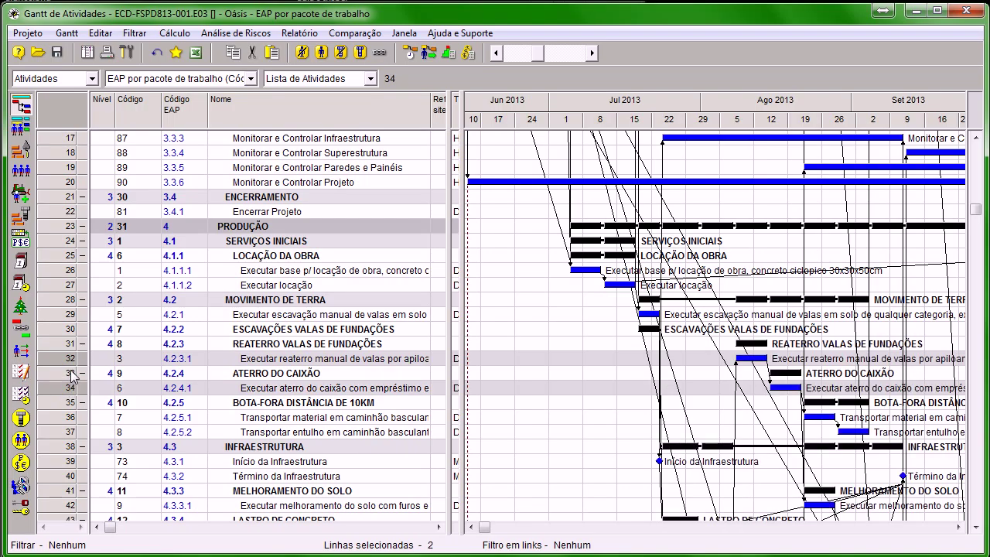
pyautogui.click(56, 318)
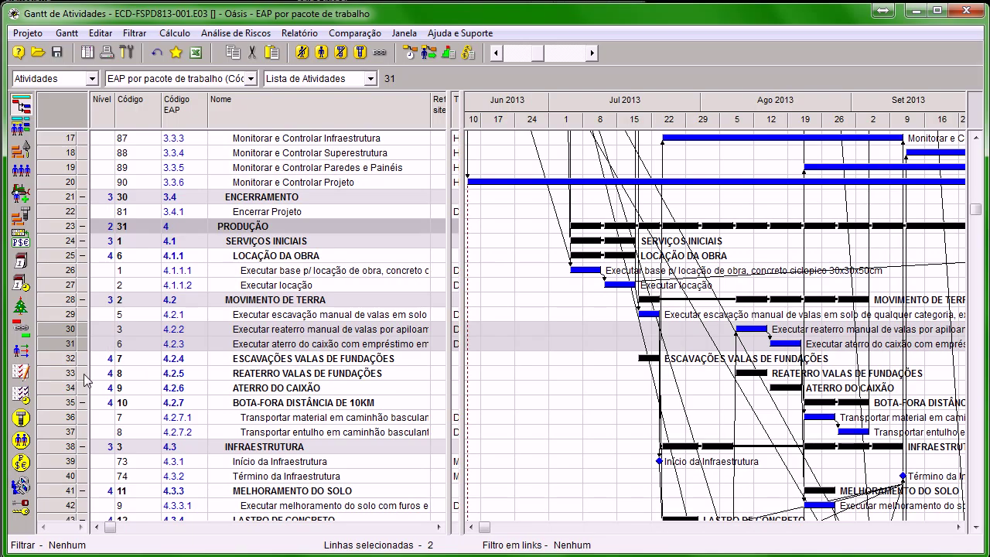
# View the properties of the emptied ESCAVAÇÕES VALAS DE FUNDAÇÕES phase, including its notes, and close them without changes.
pyautogui.click(58, 359)
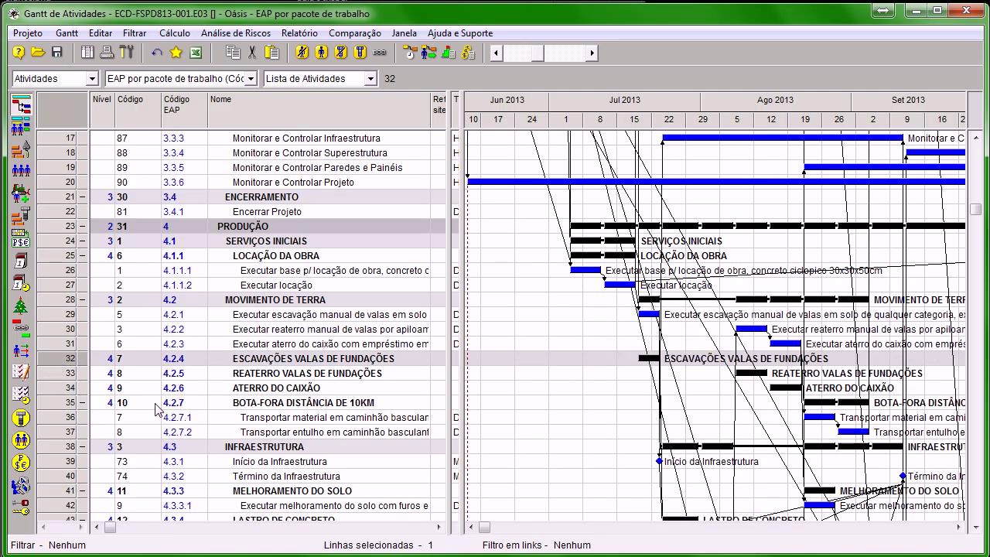
pyautogui.doubleClick(65, 361)
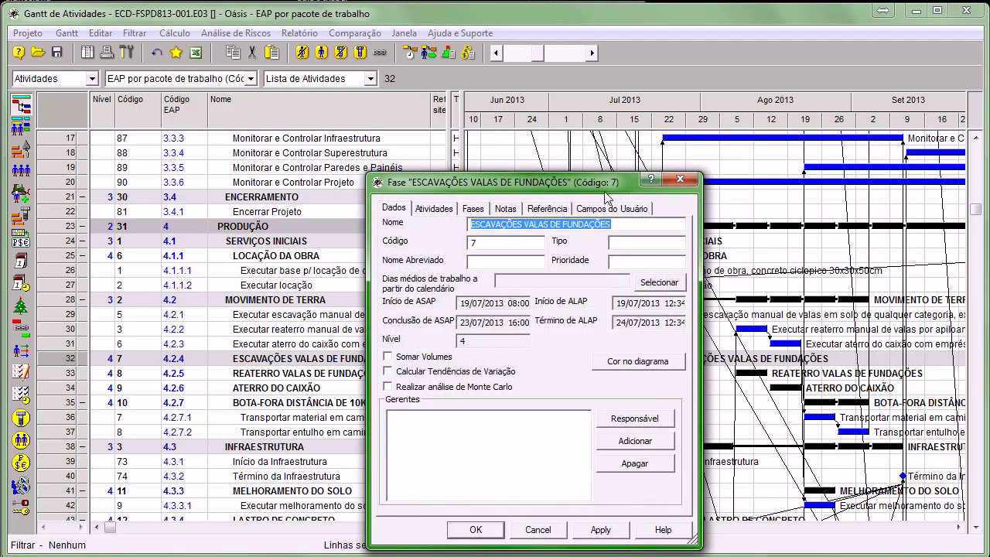
pyautogui.click(506, 208)
pyautogui.click(680, 179)
pyautogui.click(69, 373)
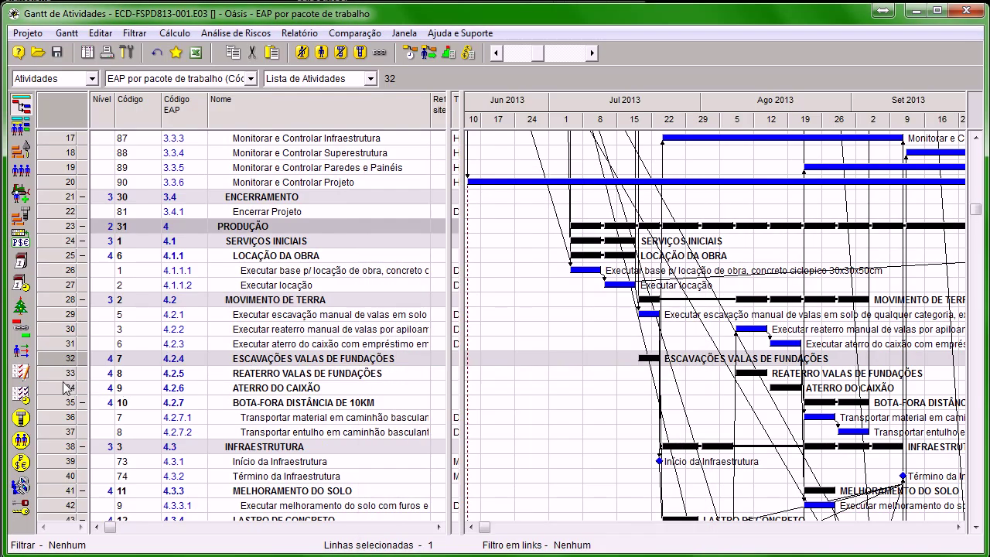